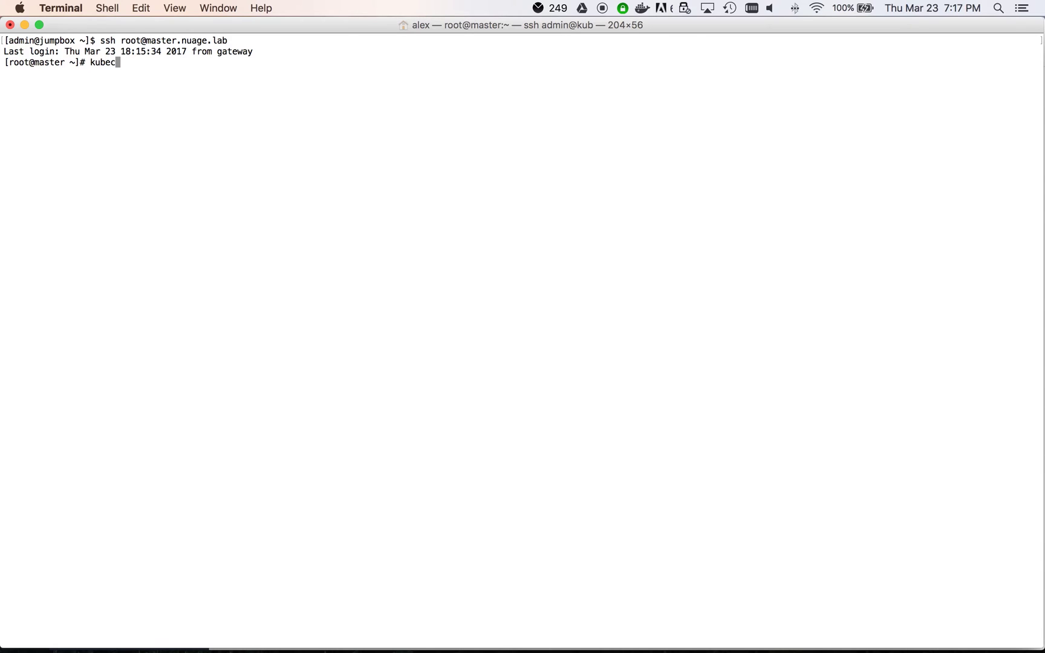
# Step: On master.nuage.lab, list the three Ready nodes, then the default pods and all-namespace kube-system pods
pyautogui.write('get nodes')
pyautogui.press('Return')
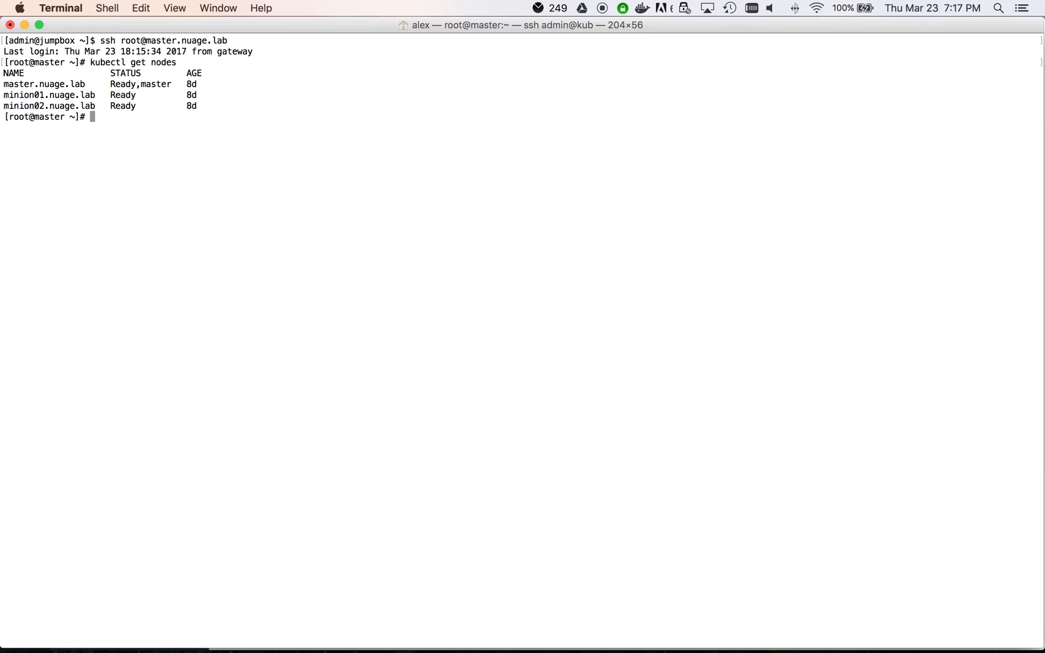
pyautogui.write('kubectl get pods')
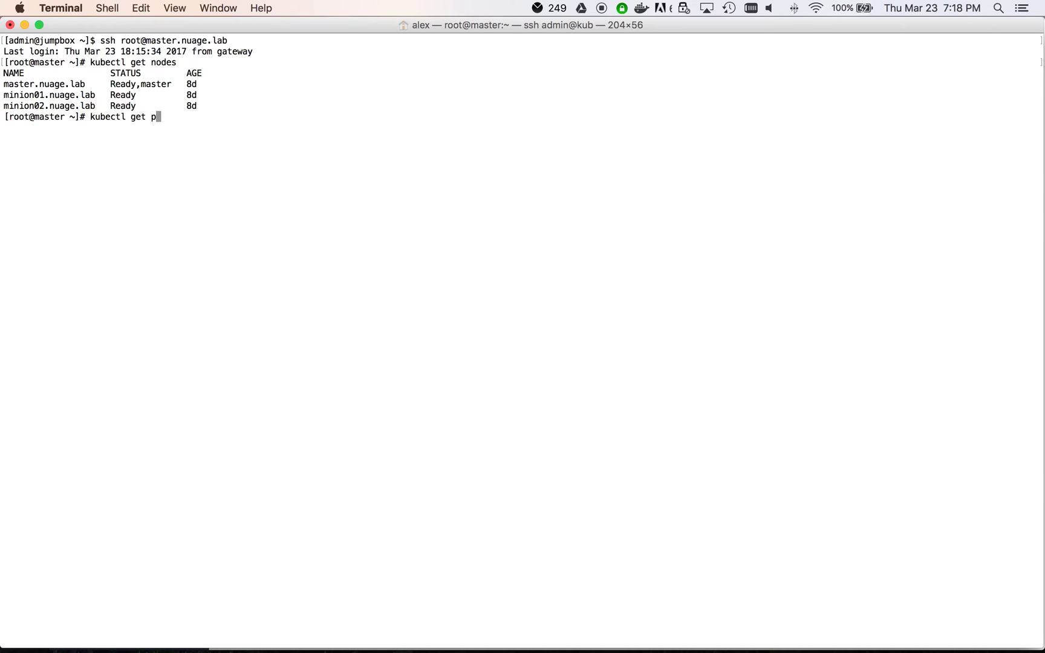
pyautogui.press('Return')
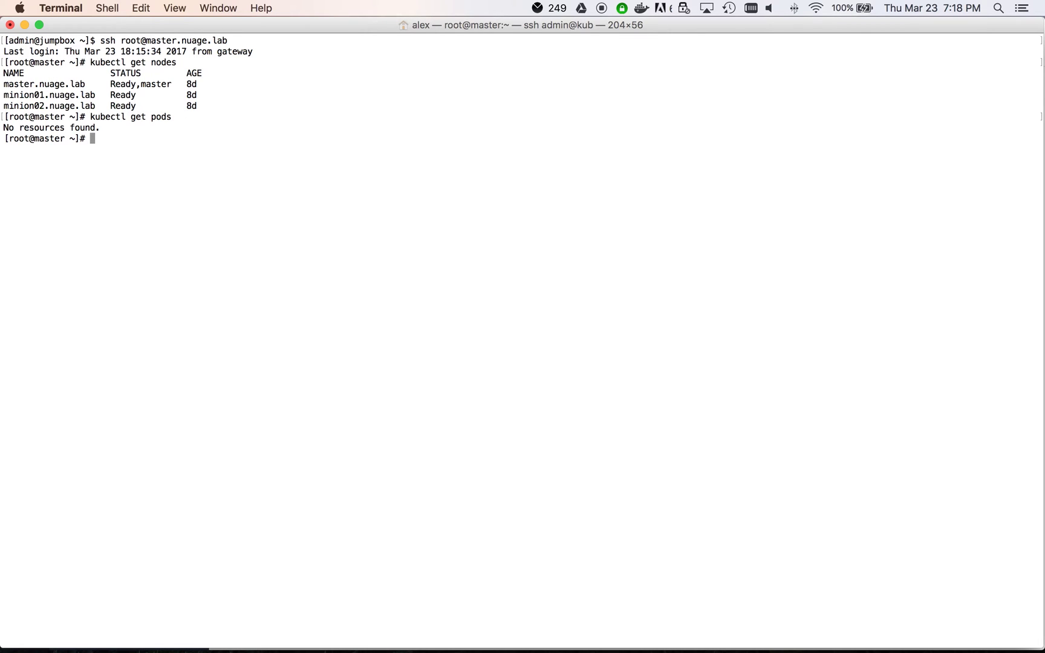
pyautogui.press('Up')
pyautogui.write('--all')
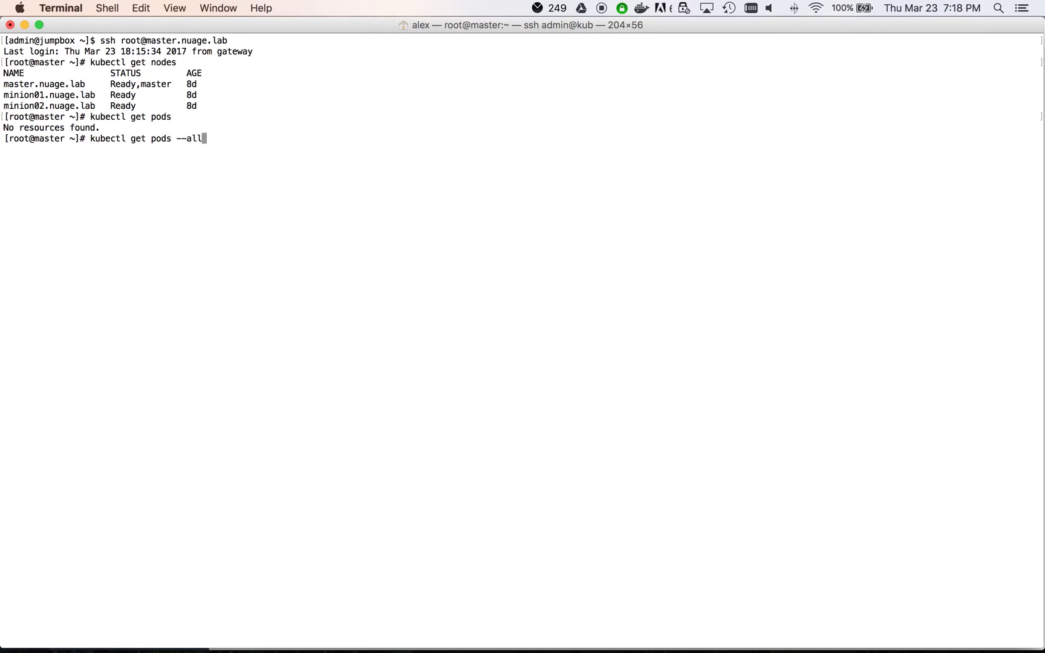
pyautogui.write('-namespaces')
pyautogui.press('Return')
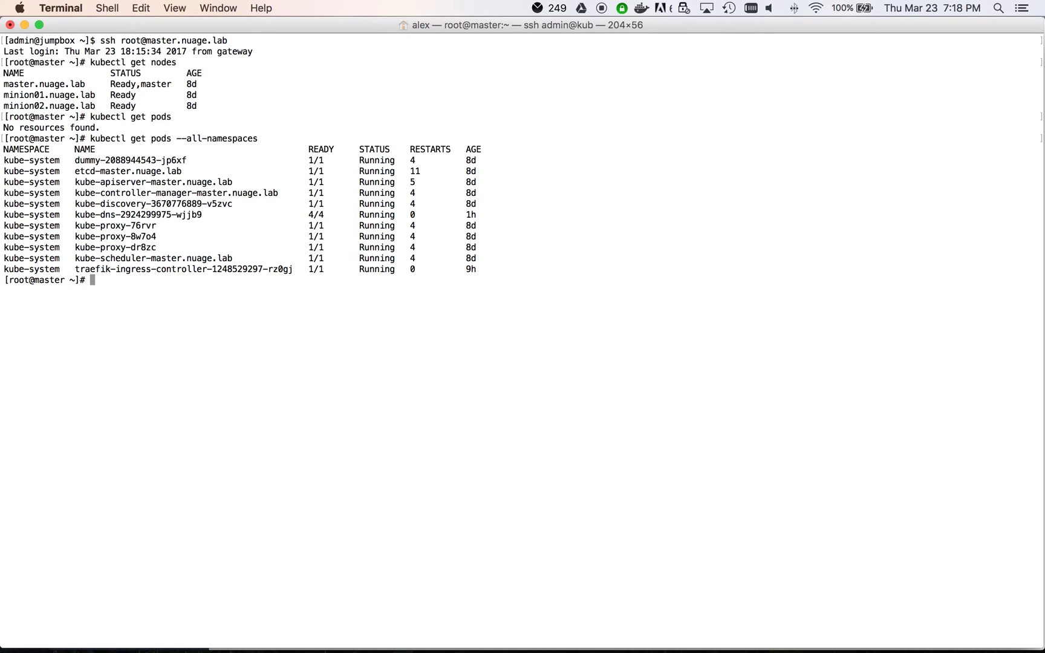
pyautogui.hotkey('ctrl', 'Right')
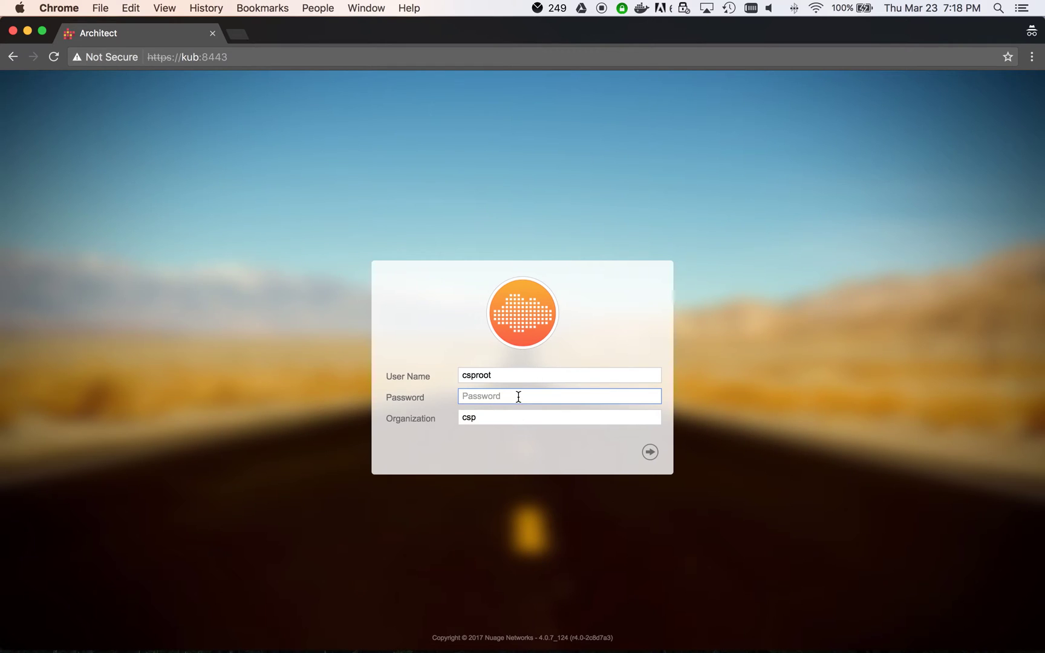
# Step: Log in to Architect and open the kubernetes enterprise's domain design
pyautogui.write('csproot')
pyautogui.press('Return')
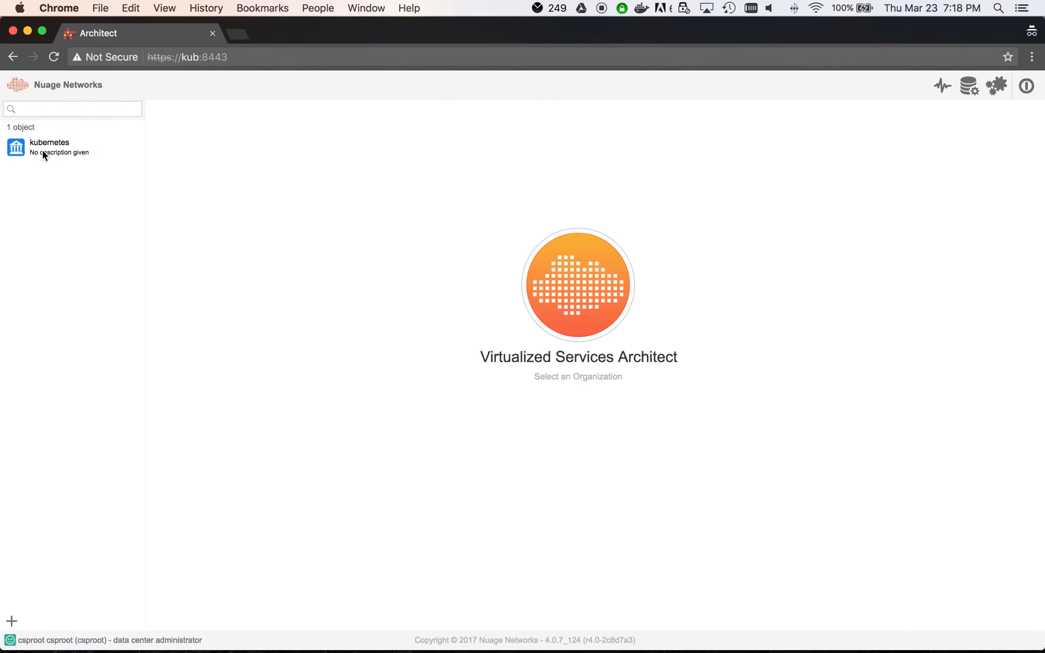
pyautogui.click(43, 152)
pyautogui.doubleClick(43, 152)
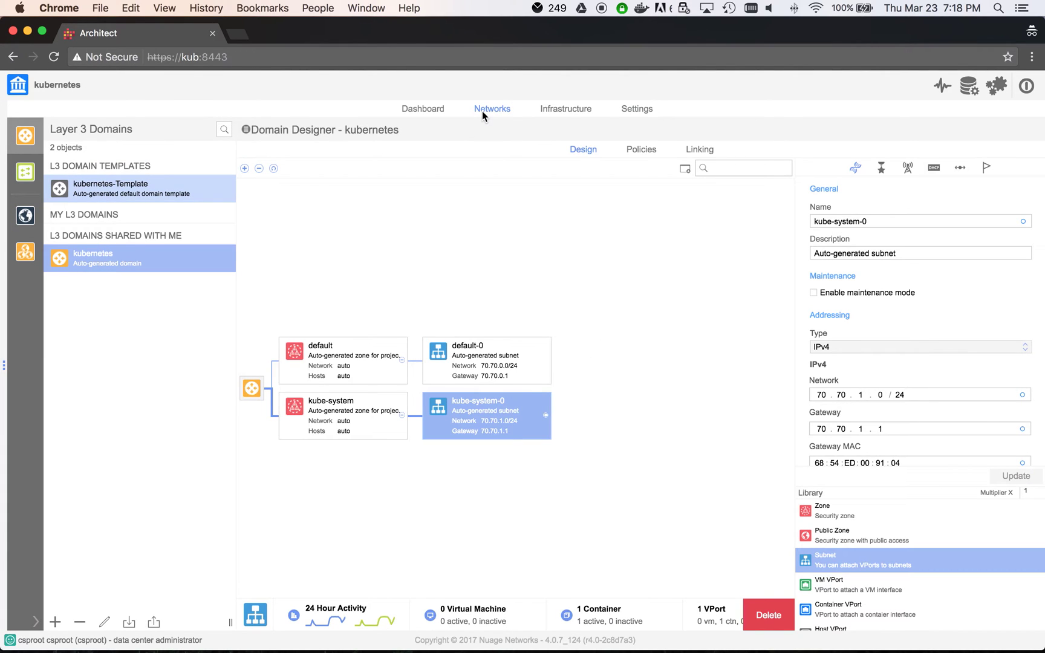
pyautogui.scroll(-1, 834, 559)
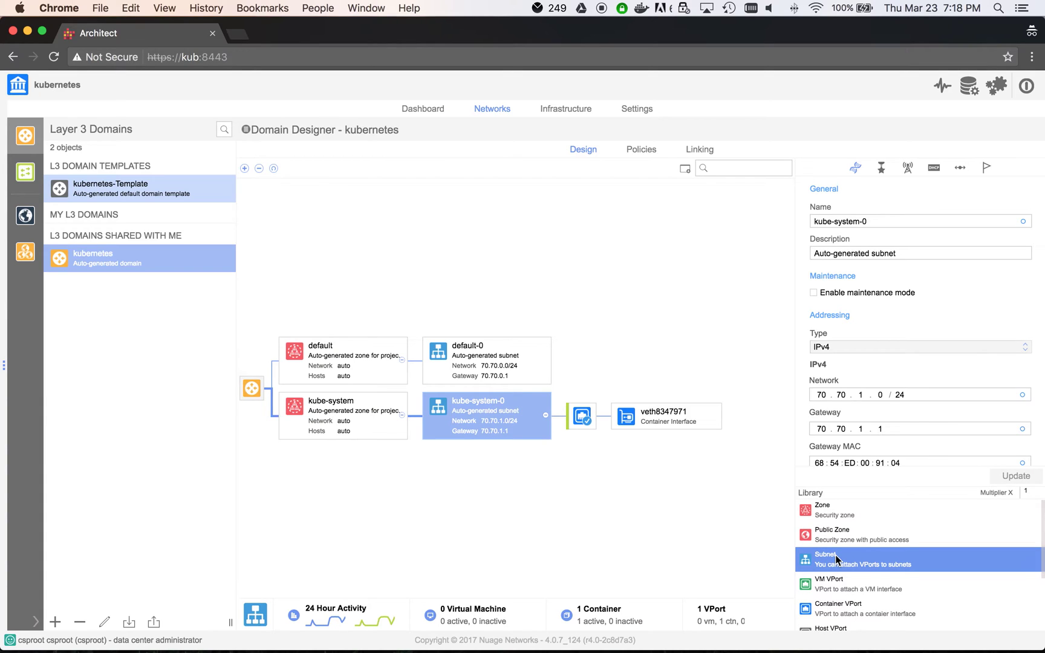
# Step: Add a zone named wordpress to the kubernetes domain
pyautogui.moveTo(835, 519); pyautogui.dragTo(247, 389)
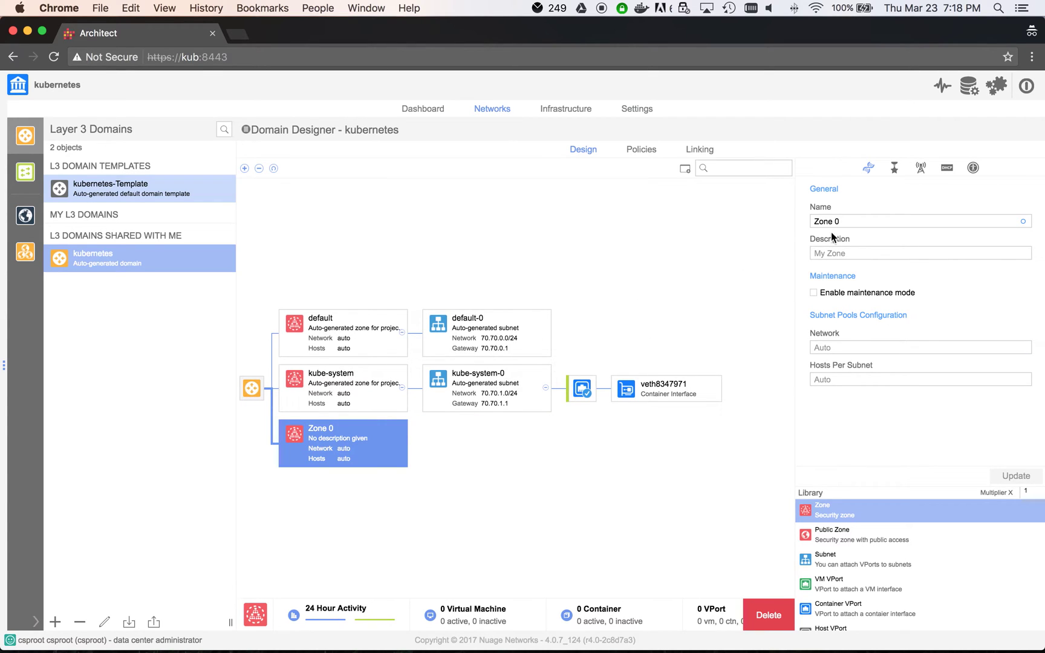
pyautogui.moveTo(848, 221); pyautogui.dragTo(752, 225)
pyautogui.write('wordpress')
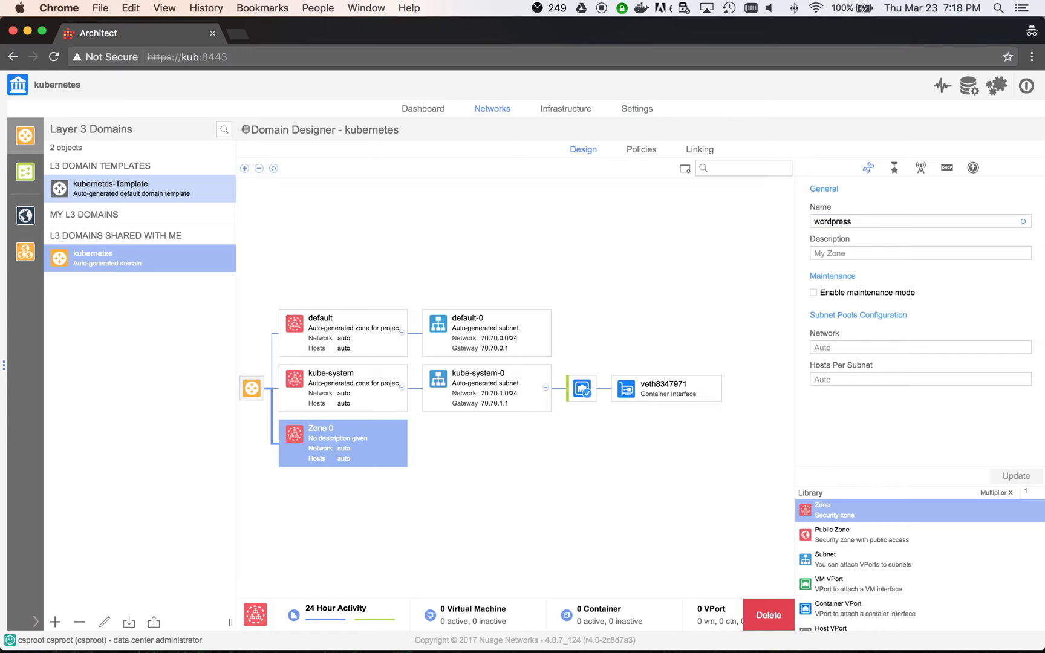
pyautogui.press('Return')
# Step: Add frontend (10.60.61.0/24) and backend (10.127.58.0/24) subnets under the wordpress zone
pyautogui.moveTo(837, 569); pyautogui.dragTo(348, 441)
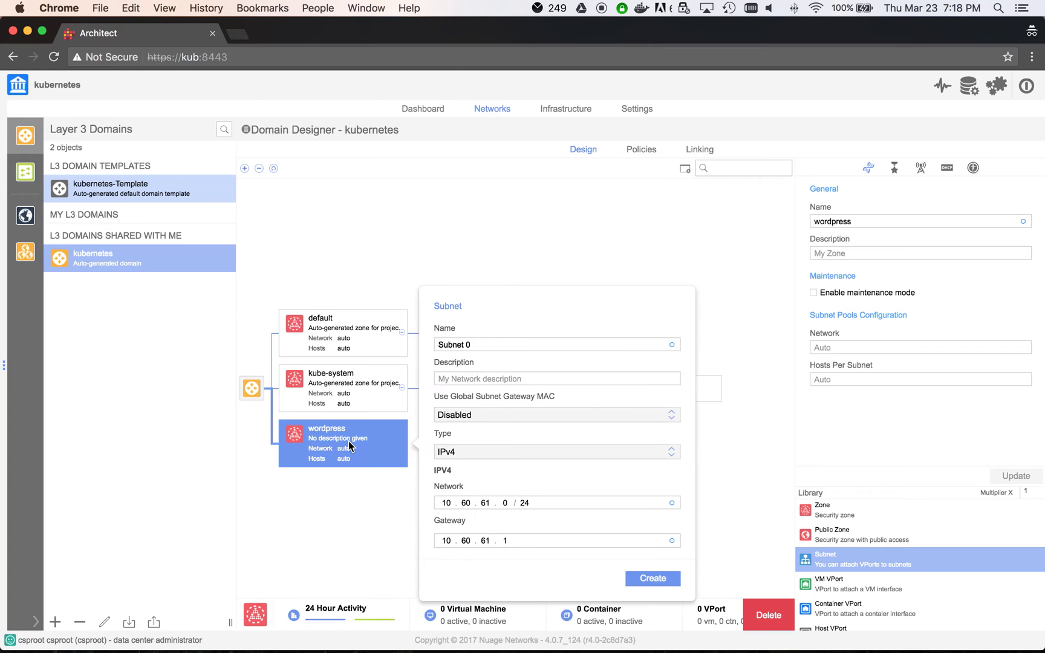
pyautogui.write('frontend')
pyautogui.press('Return')
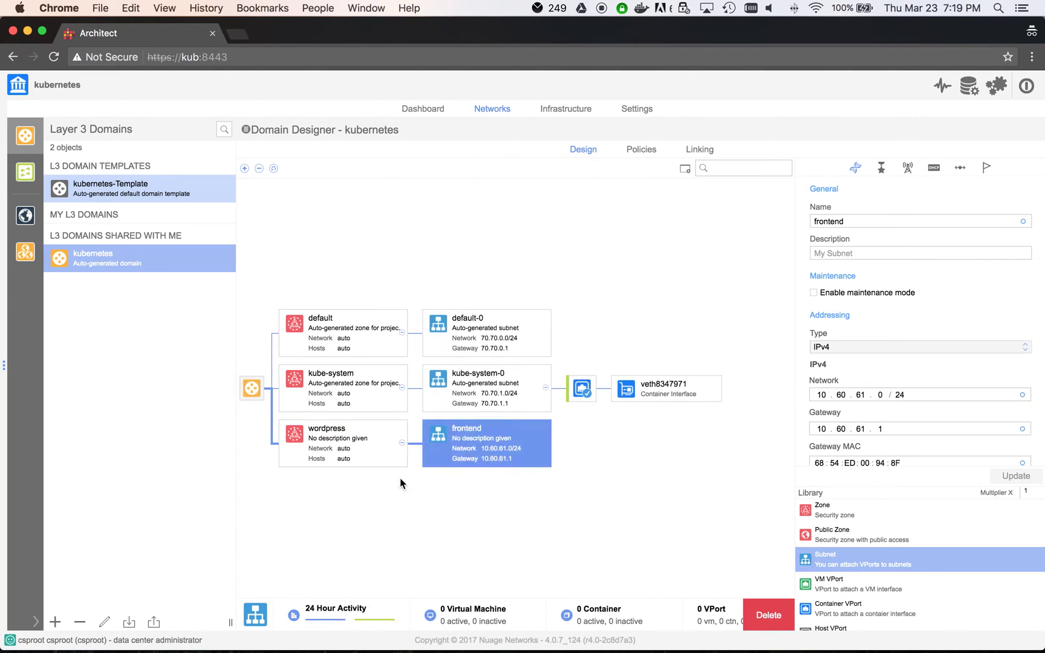
pyautogui.moveTo(838, 565); pyautogui.dragTo(369, 451)
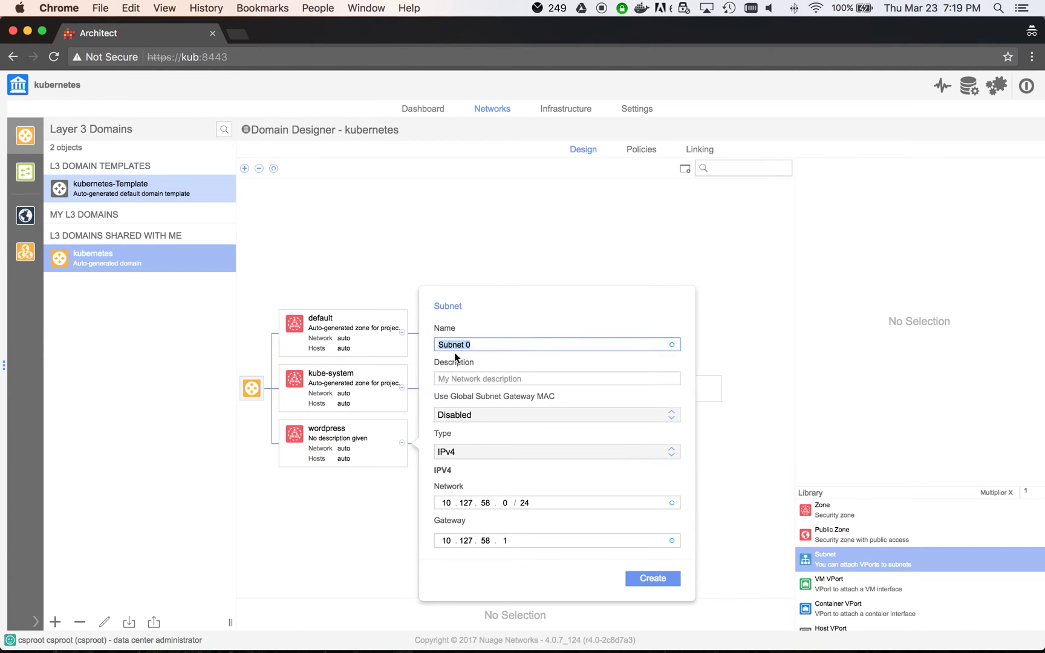
pyautogui.write('backend')
pyautogui.press('Return')
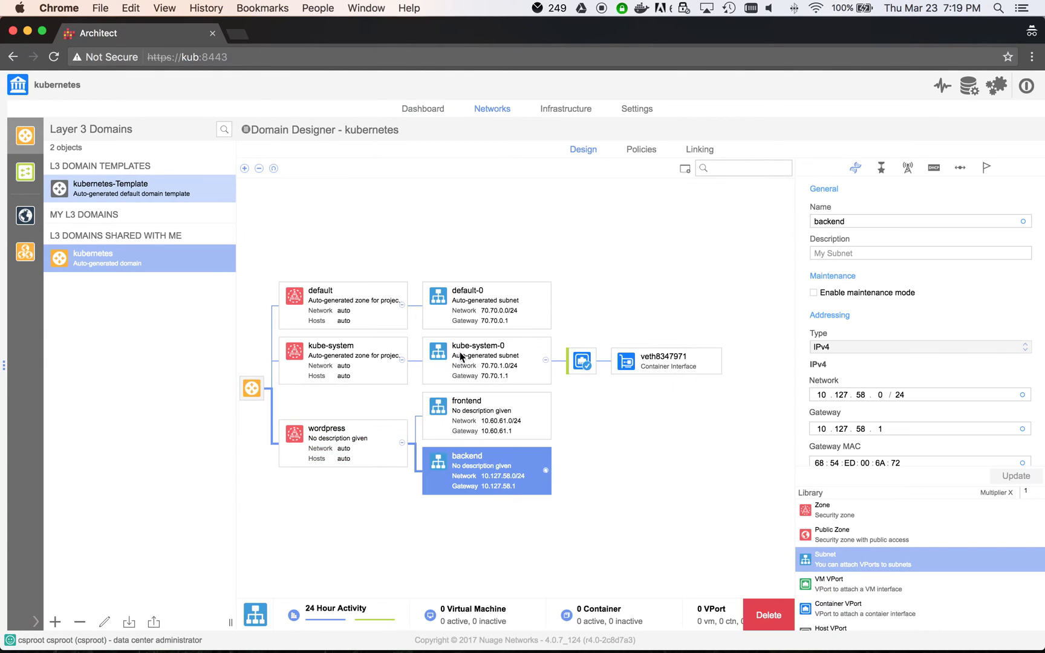
pyautogui.click(503, 428)
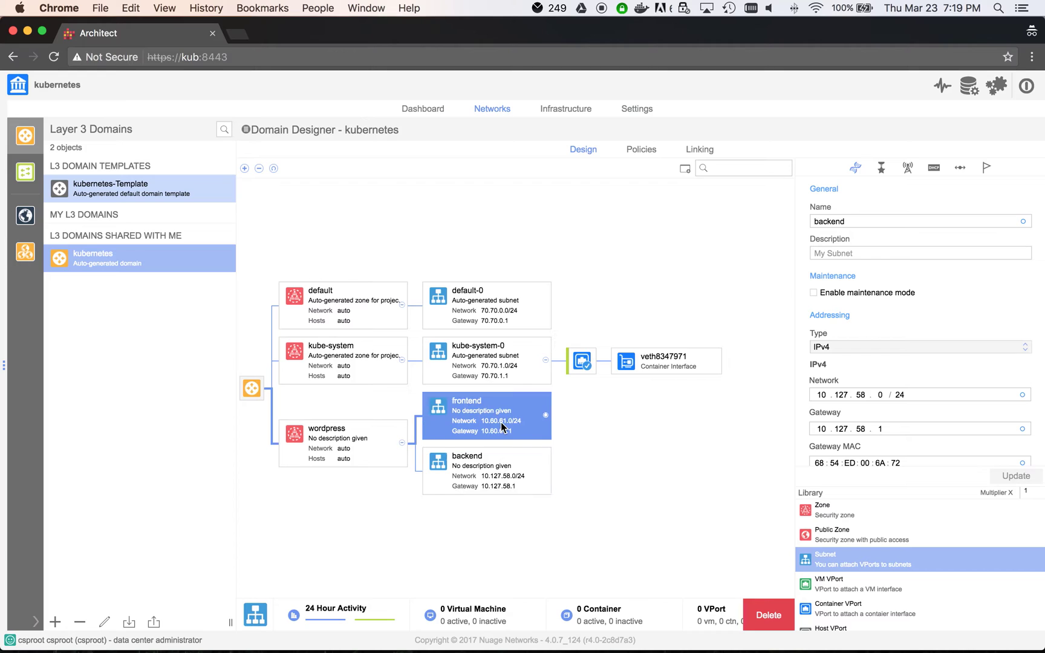
# Step: Create the frontend and backend policy groups in the domain's policies
pyautogui.click(644, 148)
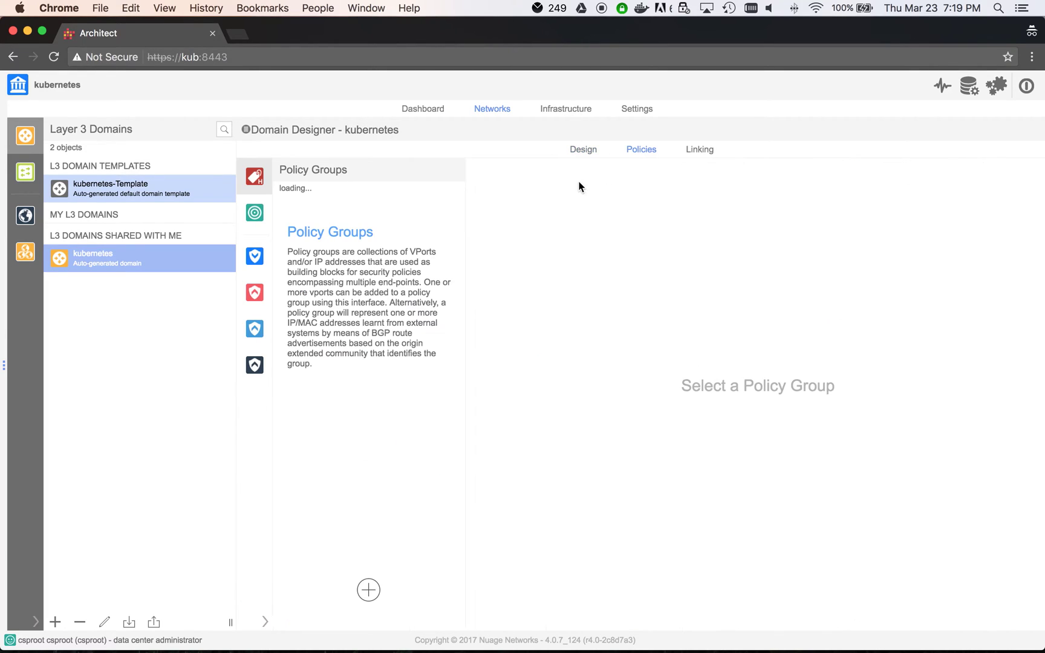
pyautogui.click(368, 591)
pyautogui.write('fr')
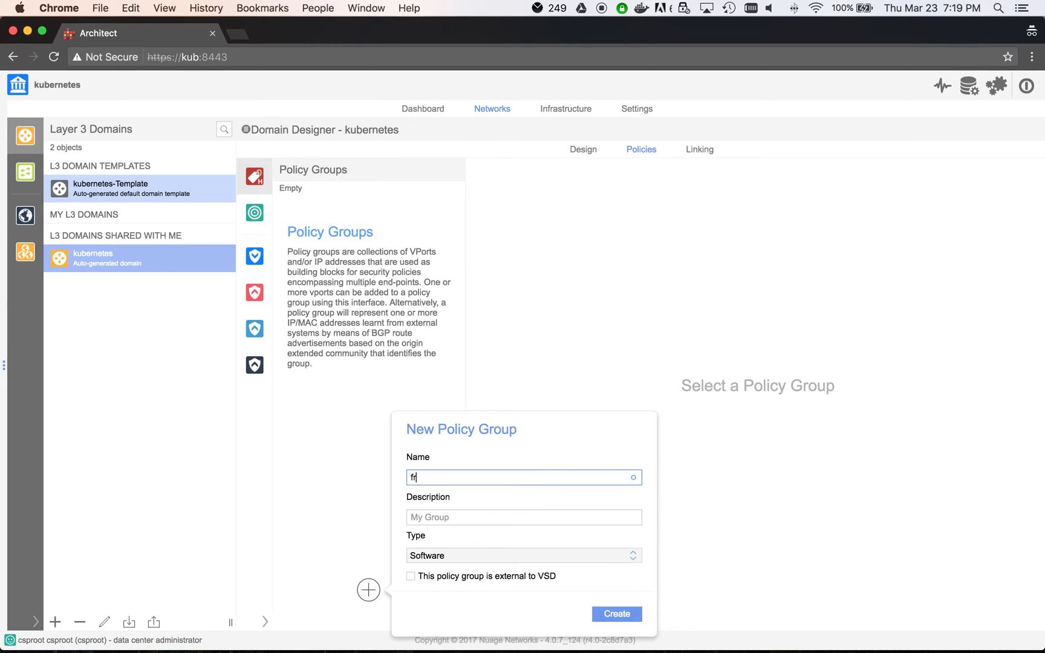
pyautogui.write('ontend')
pyautogui.click(623, 615)
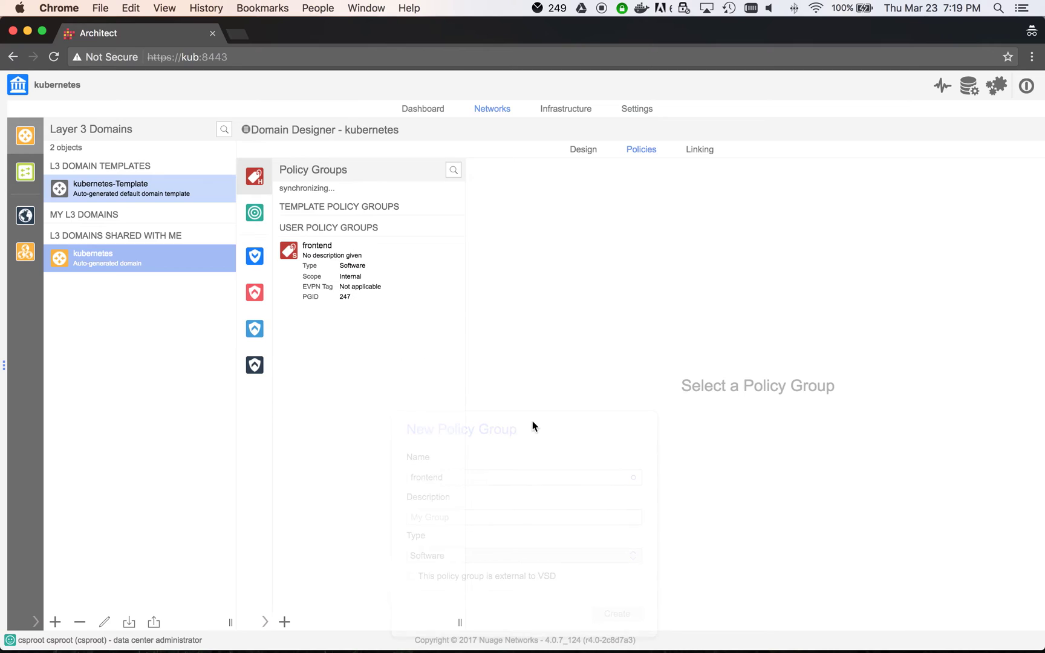
pyautogui.click(284, 622)
pyautogui.write('backend')
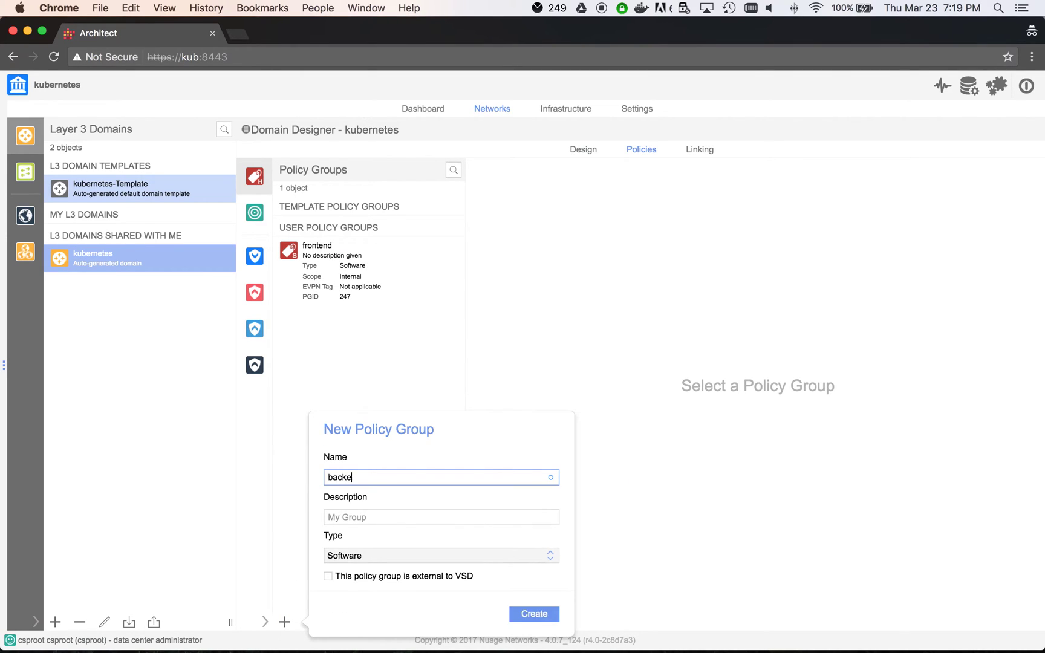
pyautogui.click(521, 618)
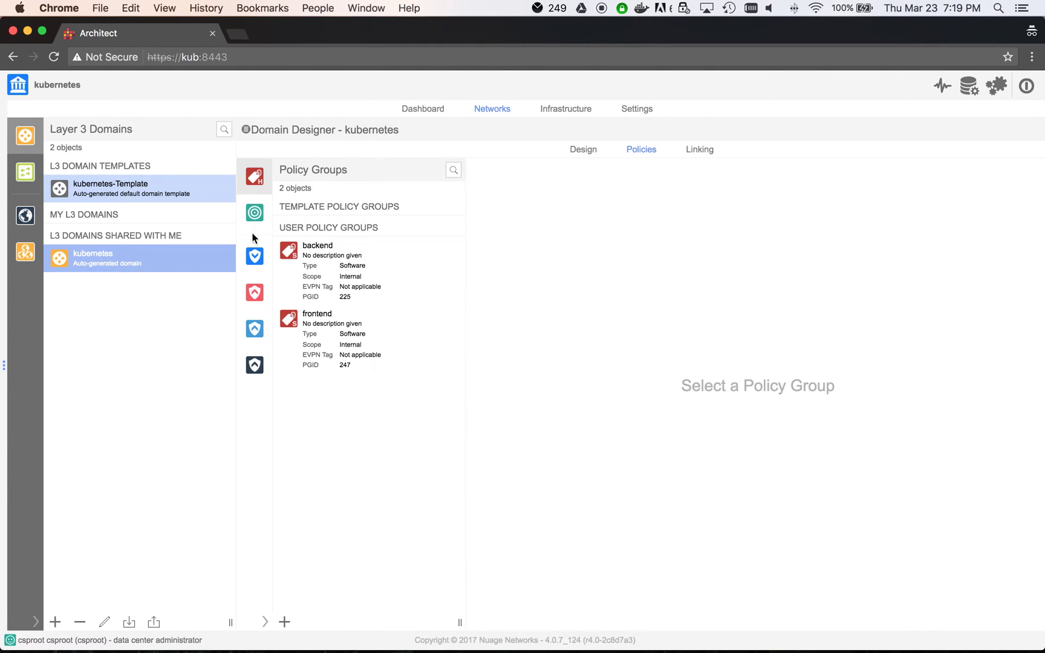
# Step: Review the Allow_ALL ingress and egress security policies
pyautogui.click(256, 256)
pyautogui.click(345, 215)
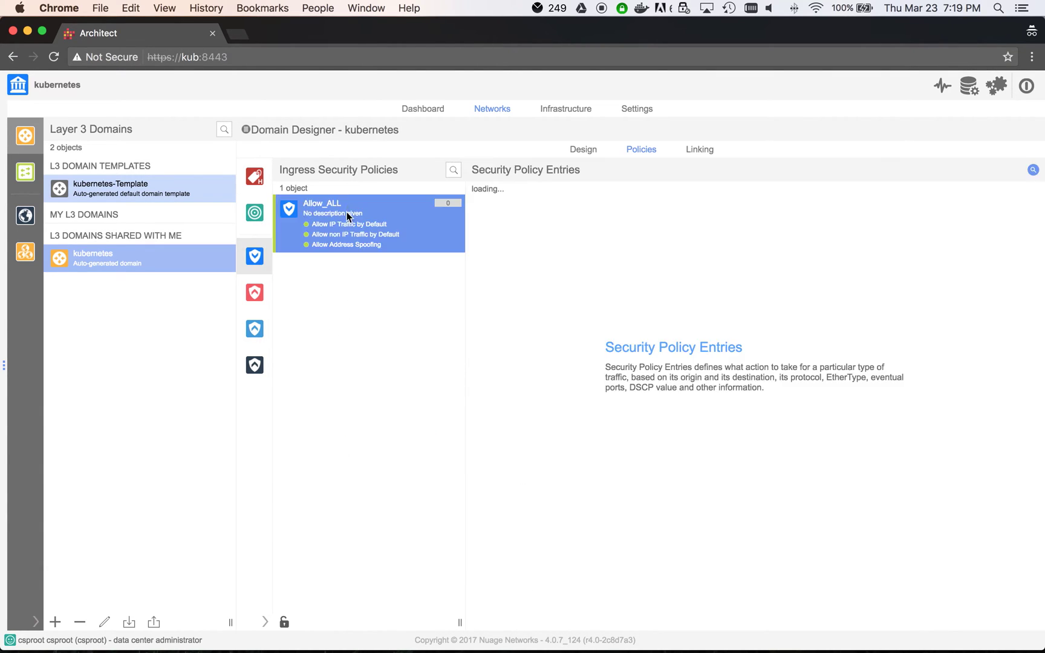
pyautogui.click(252, 291)
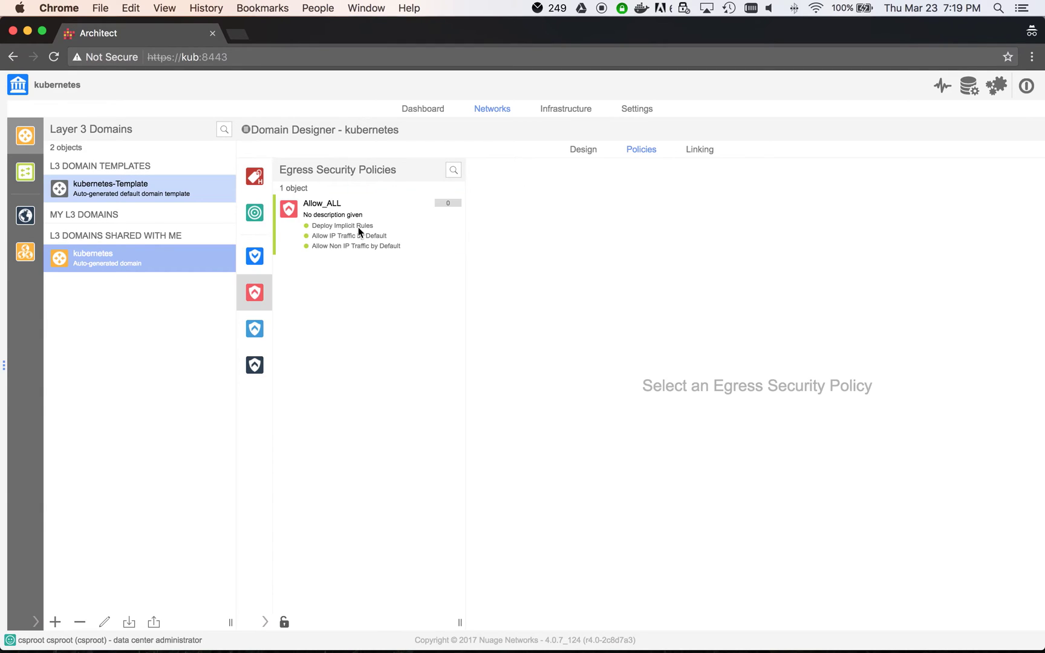
pyautogui.click(349, 227)
# Step: Create the fw_frontend redirection target, discarding a mistyped fw_ingress attempt
pyautogui.click(254, 215)
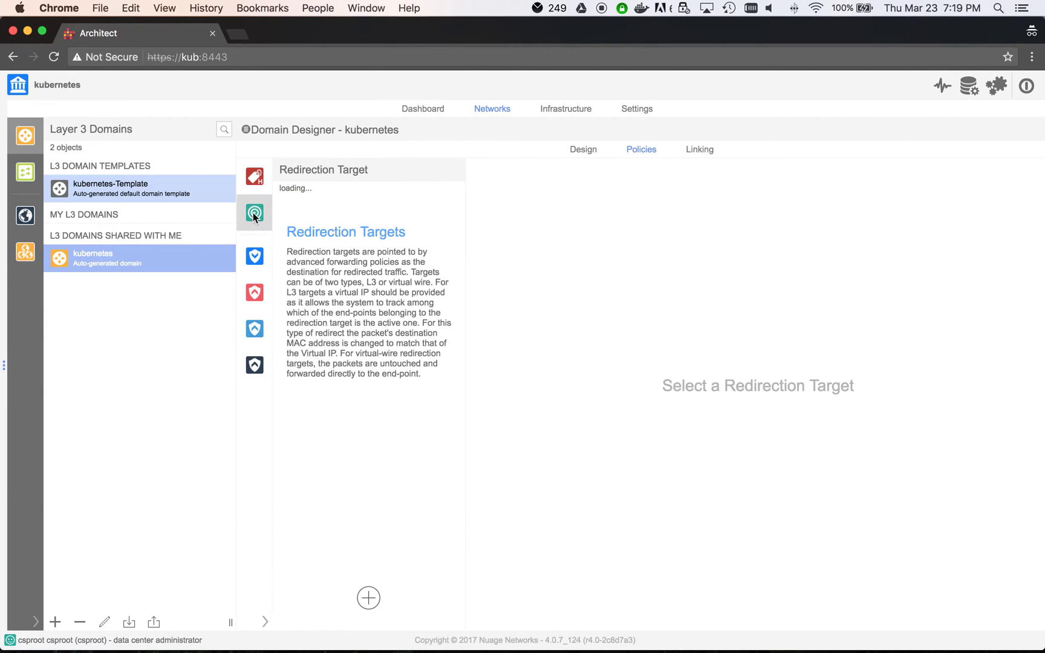
pyautogui.click(371, 598)
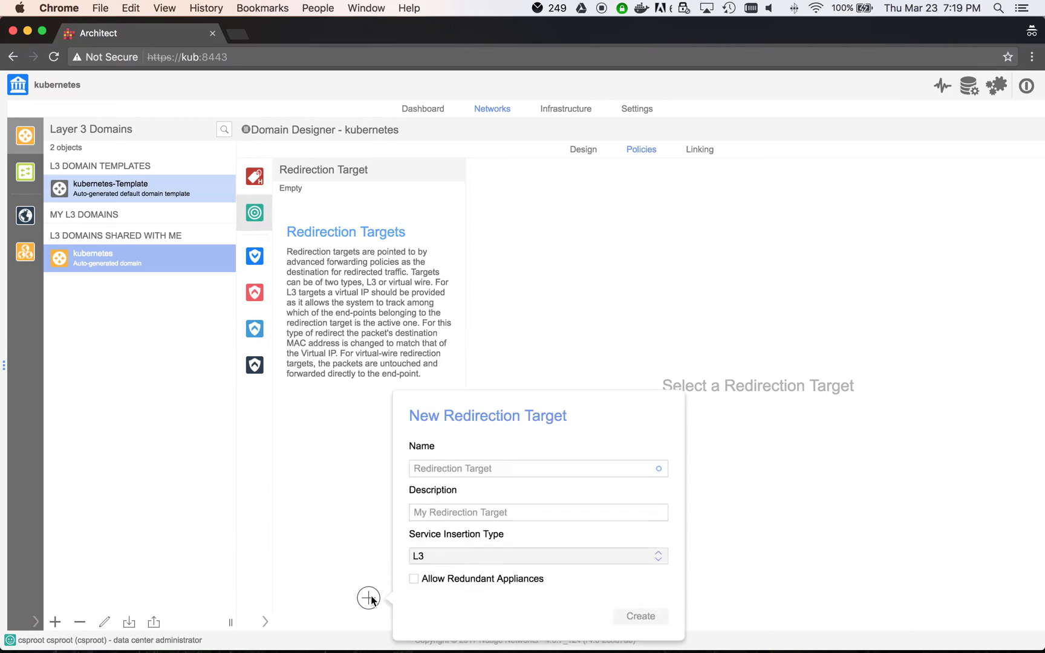
pyautogui.write('f')
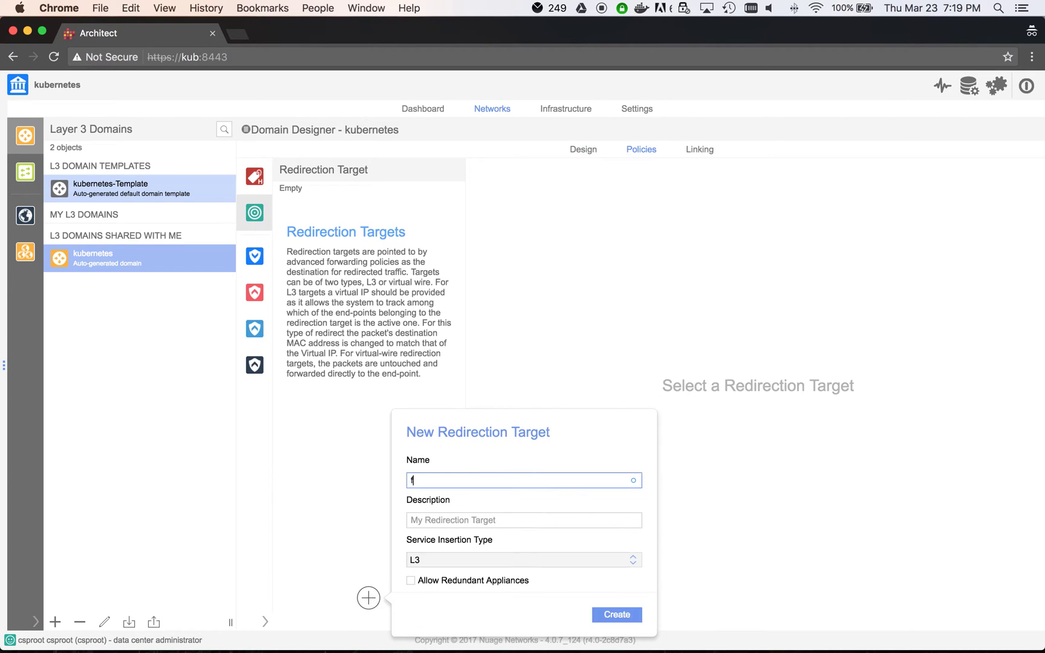
pyautogui.write('w_ingress')
pyautogui.press('BackSpace')
pyautogui.press('BackSpace')
pyautogui.press('BackSpace')
pyautogui.press('BackSpace')
pyautogui.press('BackSpace')
pyautogui.press('BackSpace')
pyautogui.press('BackSpace')
pyautogui.press('BackSpace')
pyautogui.press('BackSpace')
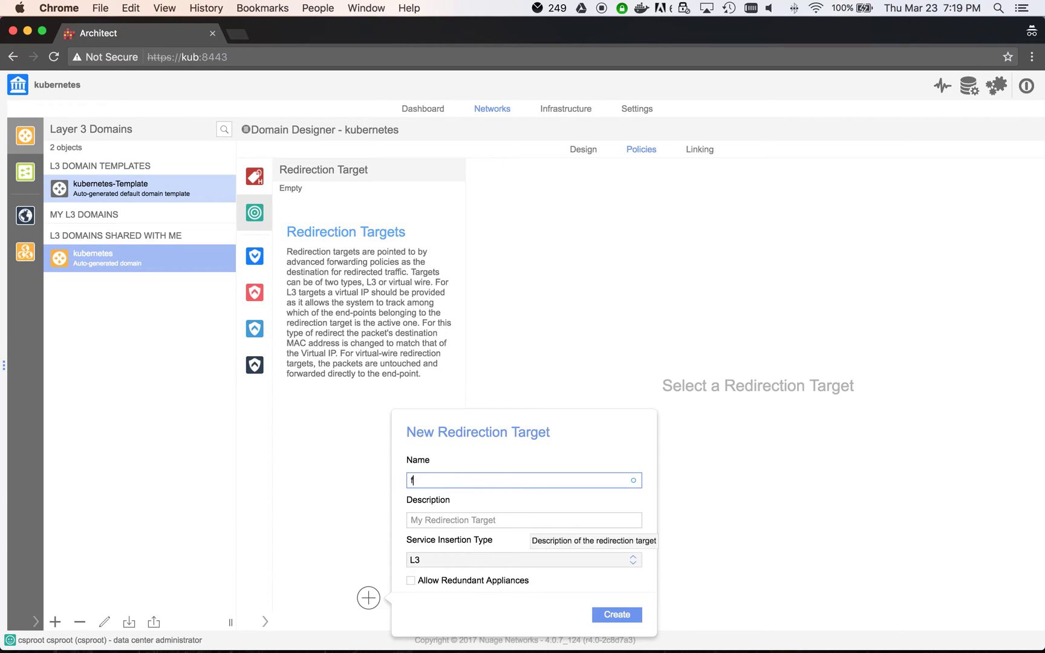
pyautogui.press('BackSpace')
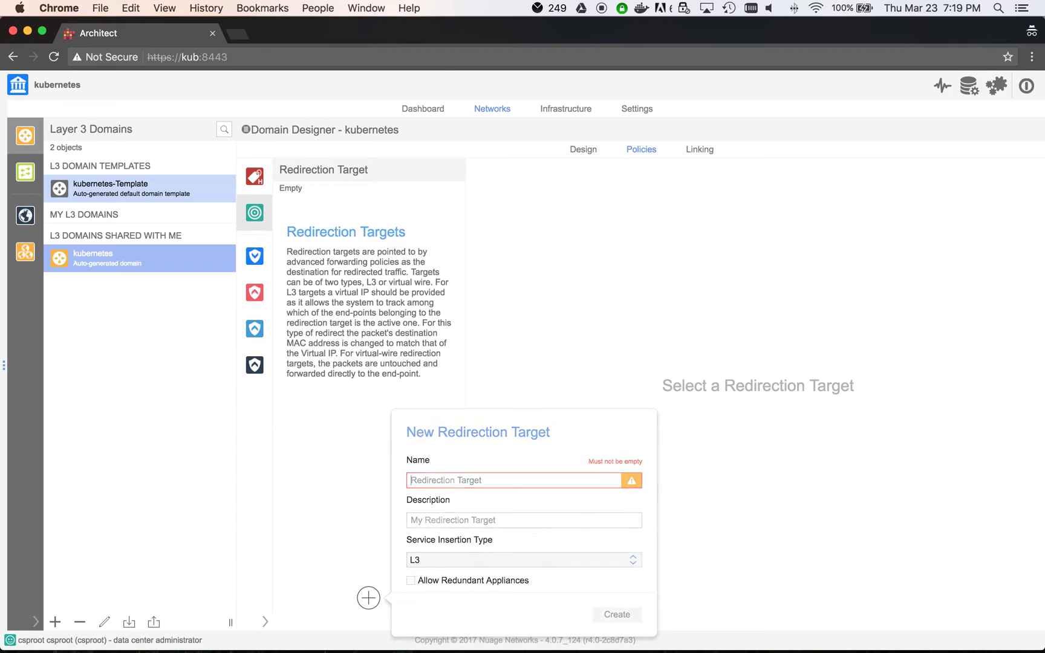
pyautogui.press('Escape')
pyautogui.click(368, 599)
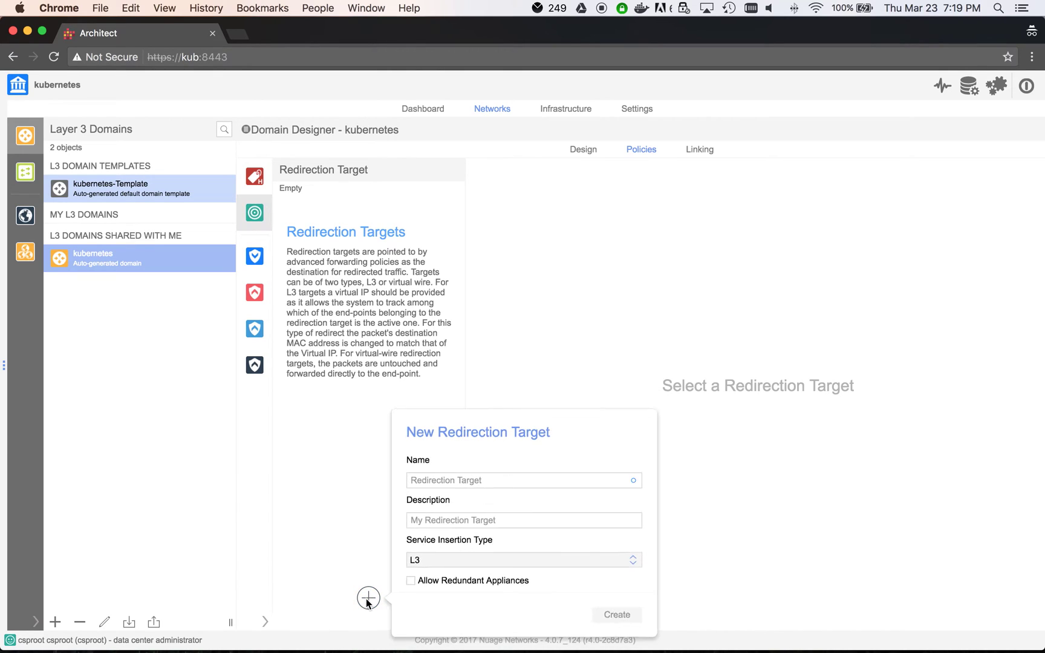
pyautogui.write('fw_frontend')
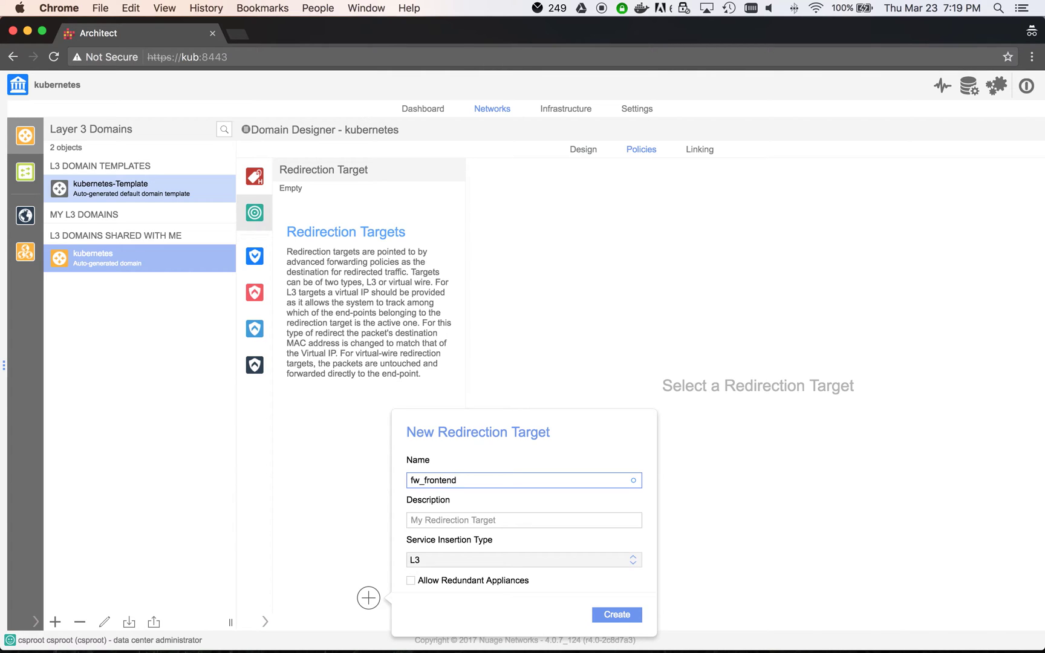
pyautogui.click(597, 612)
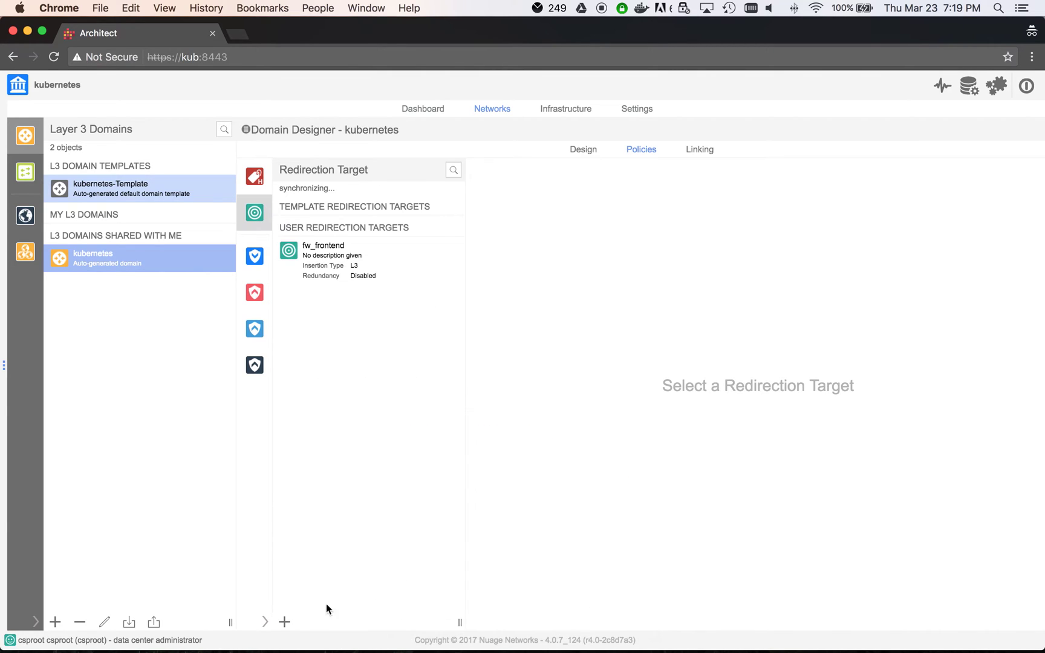
# Step: Add the fw_backend redirection target, then bring up the ingress and egress security policies
pyautogui.click(284, 622)
pyautogui.write('fw_backend')
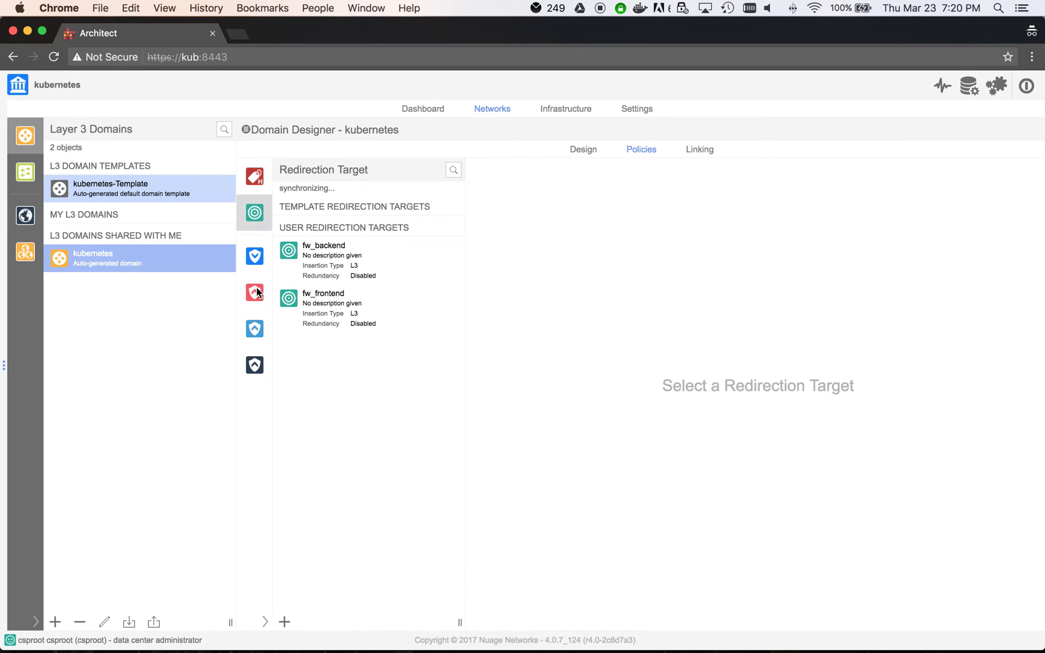
pyautogui.click(255, 257)
pyautogui.click(254, 290)
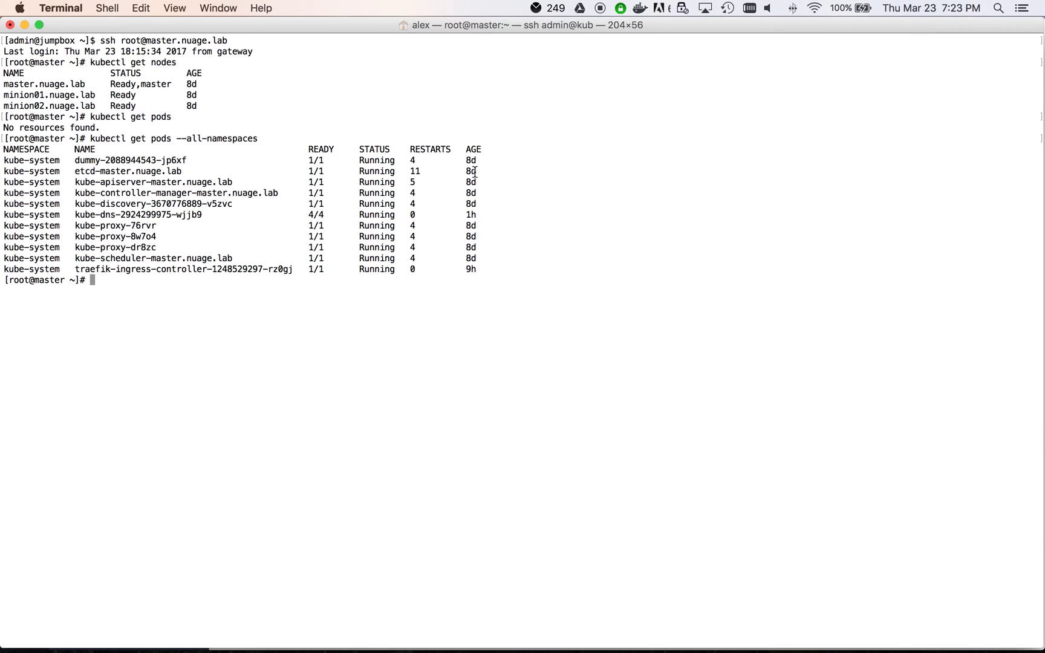
# Step: Open all.yaml in vi and review the PersistentVolume, mysql service, claim and deployment definitions
pyautogui.write('vi all.yaml')
pyautogui.press('Return')
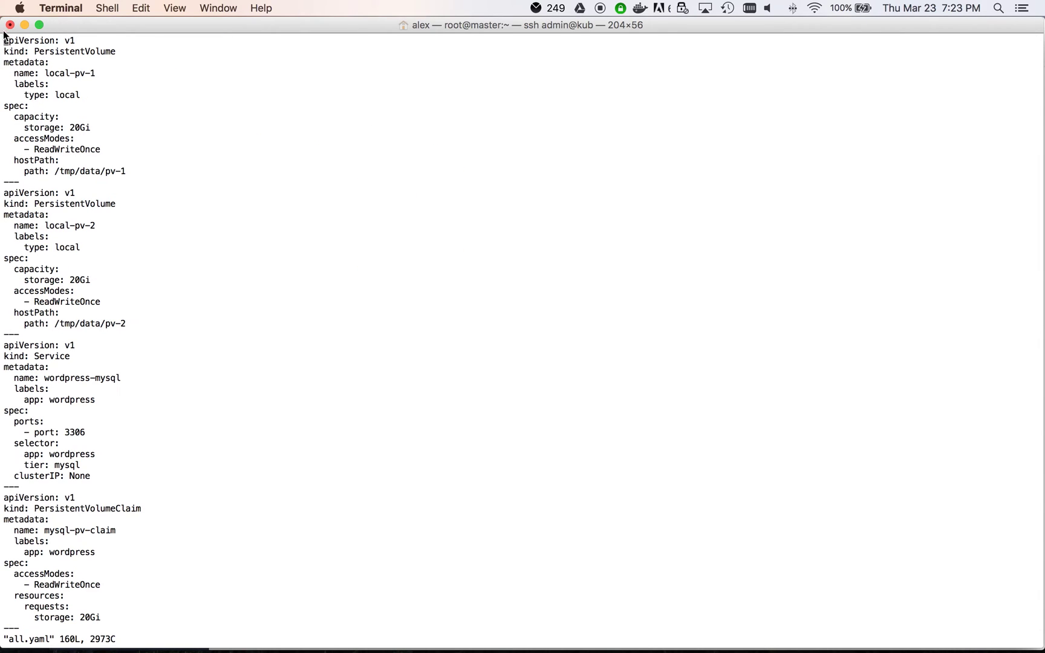
pyautogui.moveTo(6, 40); pyautogui.dragTo(182, 324)
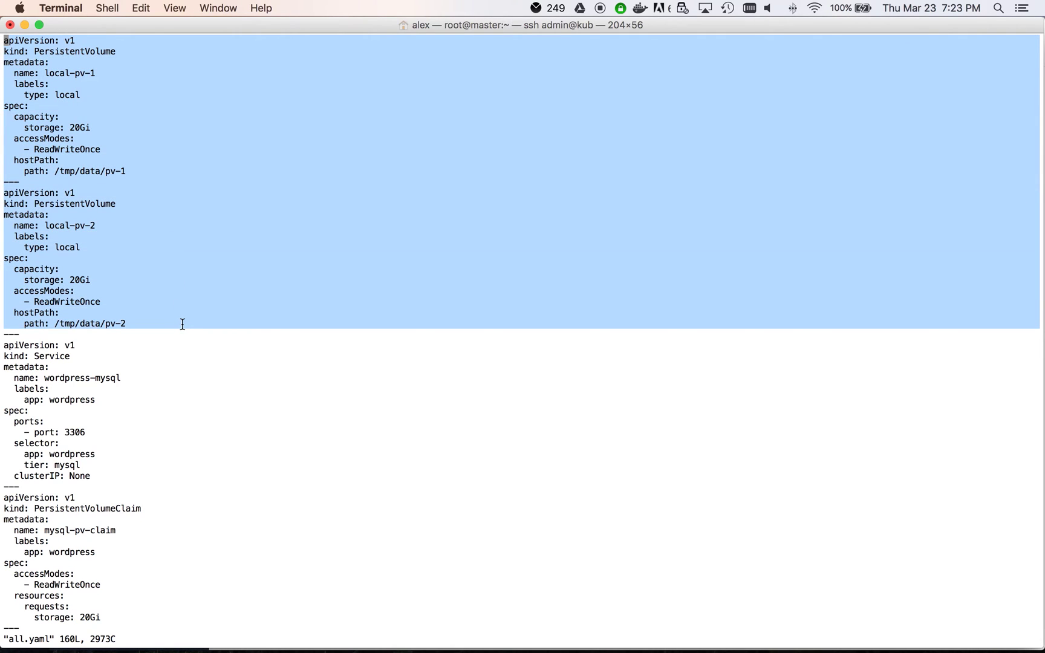
pyautogui.press('Down')
pyautogui.press('Down')
pyautogui.press('Down')
pyautogui.press('Down')
pyautogui.press('Down')
pyautogui.press('Down')
pyautogui.press('Down')
pyautogui.press('Down')
pyautogui.press('Down')
pyautogui.press('Down')
pyautogui.press('Down')
pyautogui.press('Down')
pyautogui.press('Down')
pyautogui.press('Down')
pyautogui.press('Down')
pyautogui.press('Down')
pyautogui.press('Down')
pyautogui.press('Down')
pyautogui.press('Down')
pyautogui.press('Down')
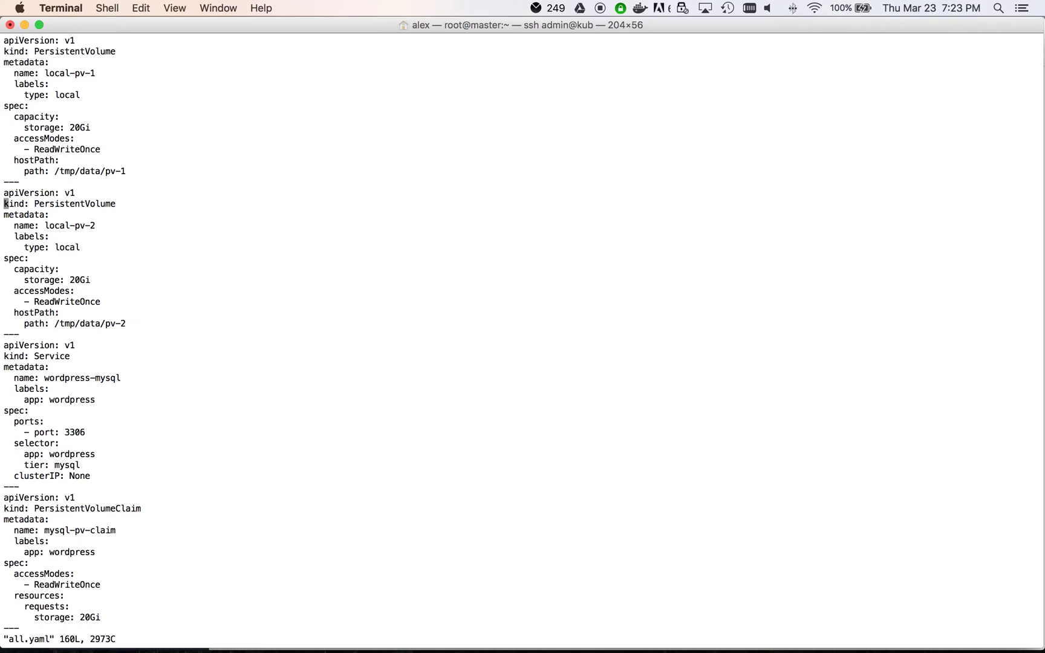
pyautogui.press('Down')
pyautogui.press('Down')
pyautogui.press('Down')
pyautogui.press('Down')
pyautogui.press('Down')
pyautogui.press('Down')
pyautogui.press('Down')
pyautogui.press('Down')
pyautogui.press('Down')
pyautogui.press('Down')
pyautogui.press('Down')
pyautogui.press('Down')
pyautogui.press('Down')
pyautogui.press('Down')
pyautogui.press('Down')
pyautogui.press('Down')
pyautogui.press('Down')
pyautogui.press('Down')
pyautogui.press('Down')
pyautogui.press('Down')
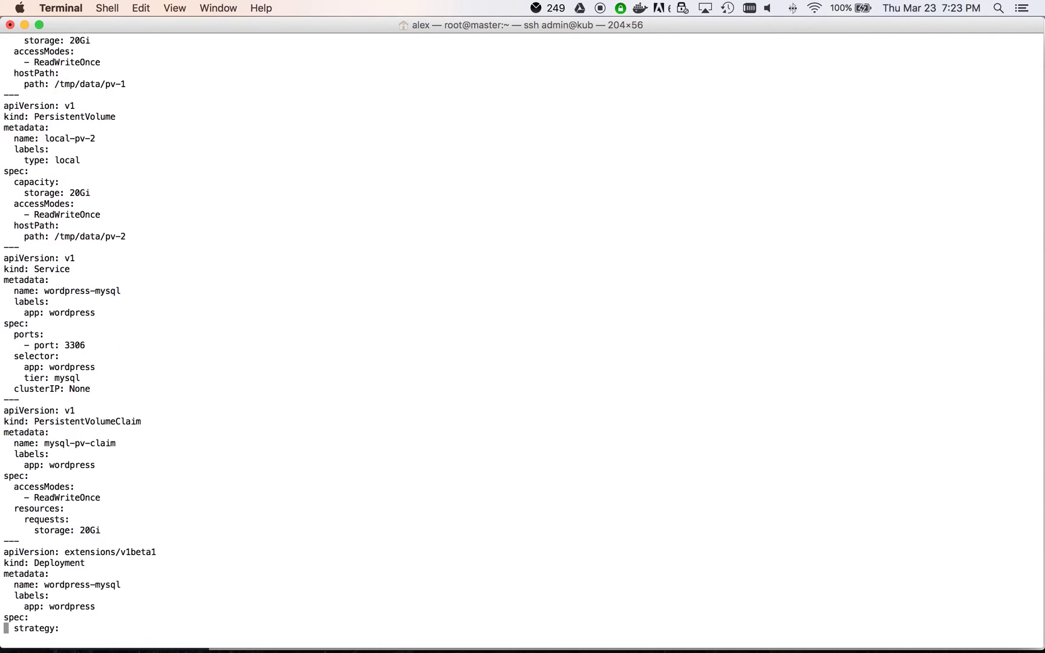
pyautogui.press('Down')
pyautogui.press('Down')
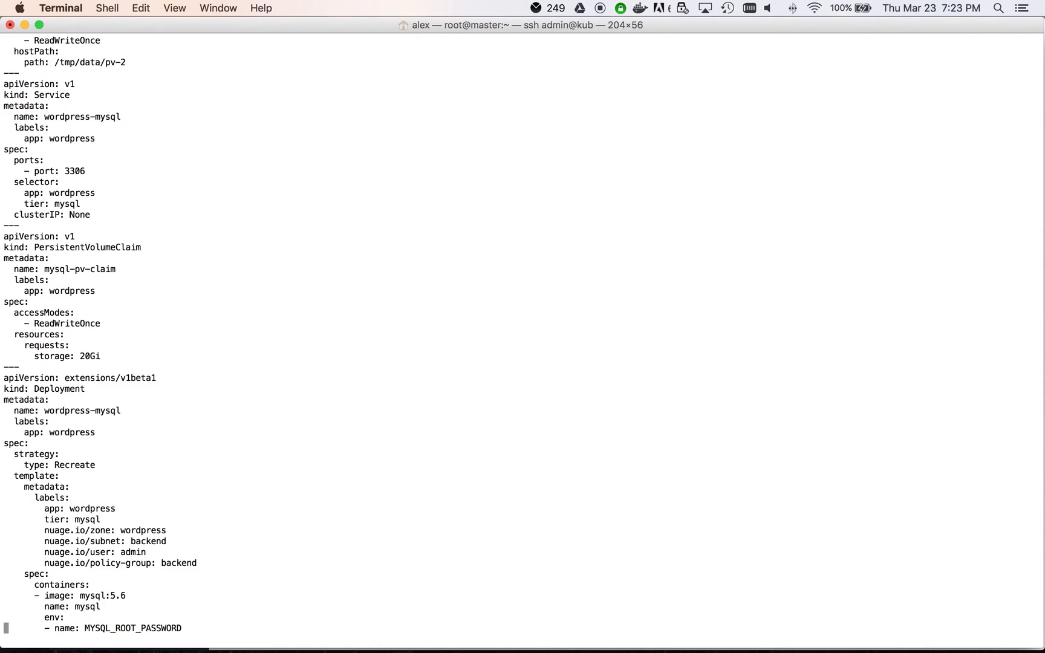
pyautogui.press('Down')
pyautogui.press('Down')
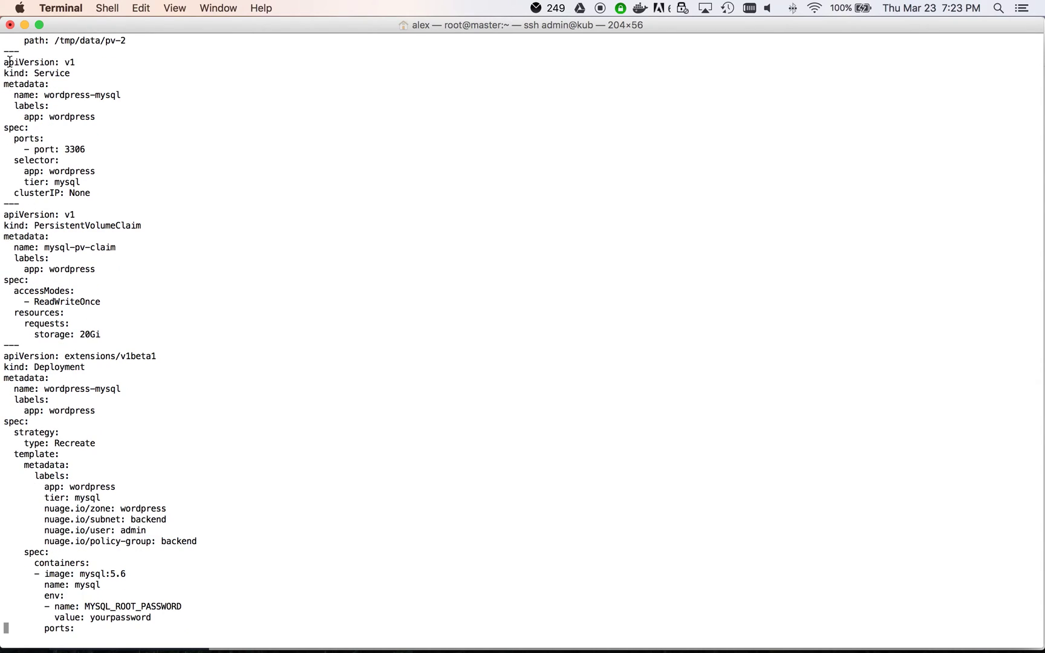
pyautogui.moveTo(7, 60); pyautogui.dragTo(292, 641)
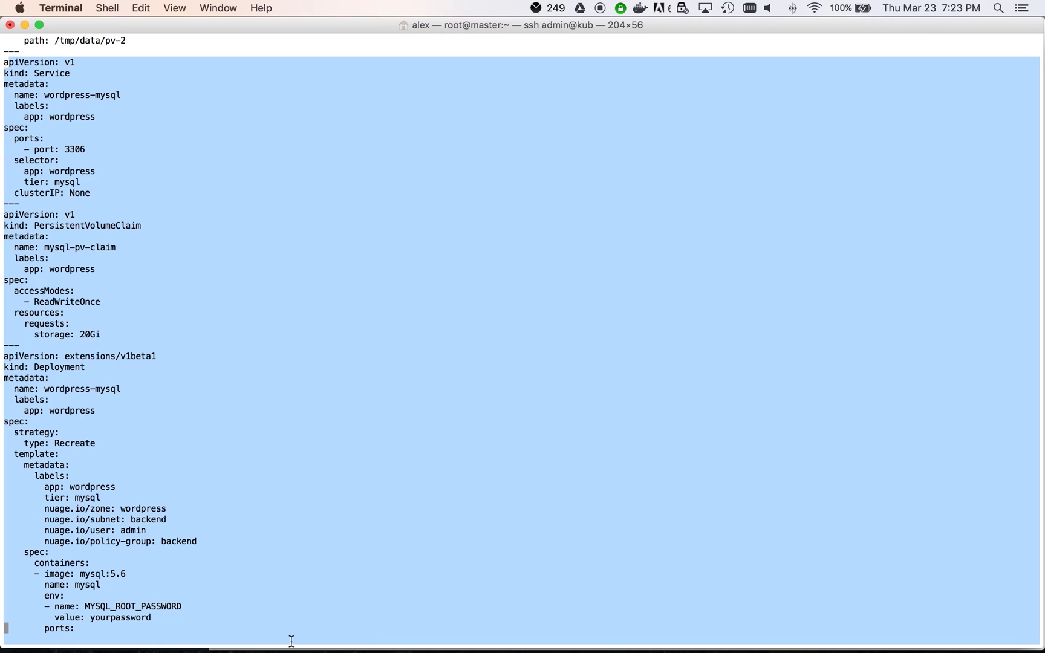
# Step: Highlight the frontend wordpress and backend mysql nuage.io zone, subnet and policy-group labels
pyautogui.press('Down')
pyautogui.press('Down')
pyautogui.press('Down')
pyautogui.press('Down')
pyautogui.press('Down')
pyautogui.press('Down')
pyautogui.press('Down')
pyautogui.press('Down')
pyautogui.press('Down')
pyautogui.press('Down')
pyautogui.press('Down')
pyautogui.press('Down')
pyautogui.press('Down')
pyautogui.press('Down')
pyautogui.press('Down')
pyautogui.press('Down')
pyautogui.press('Down')
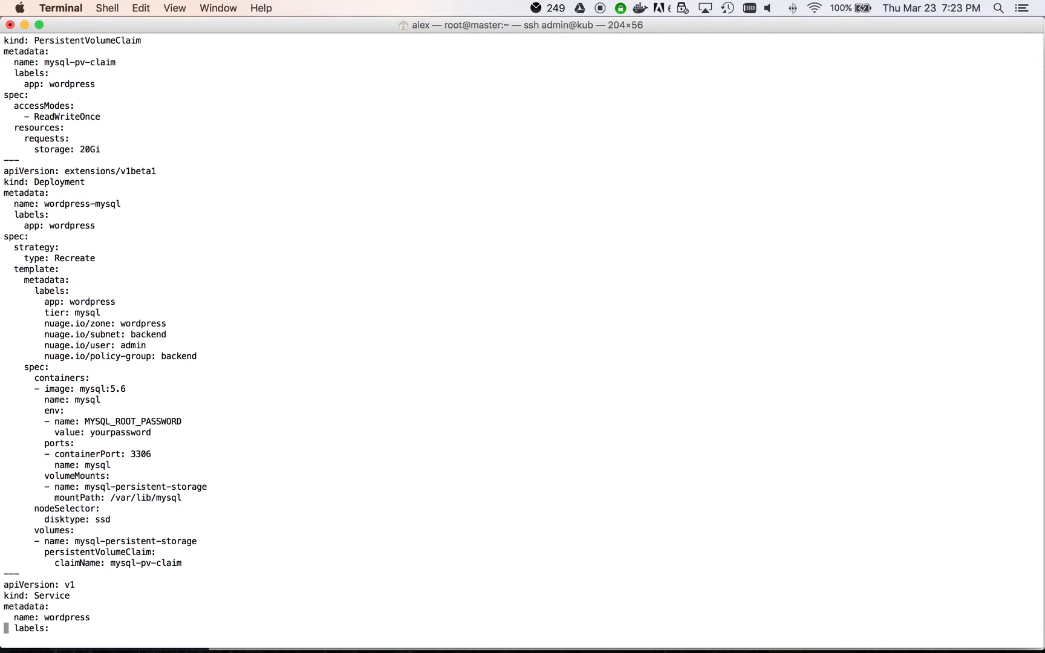
pyautogui.press('Down')
pyautogui.press('Down')
pyautogui.press('Down')
pyautogui.press('Down')
pyautogui.press('Down')
pyautogui.press('Down')
pyautogui.press('Down')
pyautogui.press('Down')
pyautogui.press('Down')
pyautogui.press('Down')
pyautogui.press('Down')
pyautogui.press('Down')
pyautogui.press('Down')
pyautogui.press('Down')
pyautogui.press('Down')
pyautogui.press('Down')
pyautogui.press('Down')
pyautogui.press('Down')
pyautogui.press('Down')
pyautogui.press('Down')
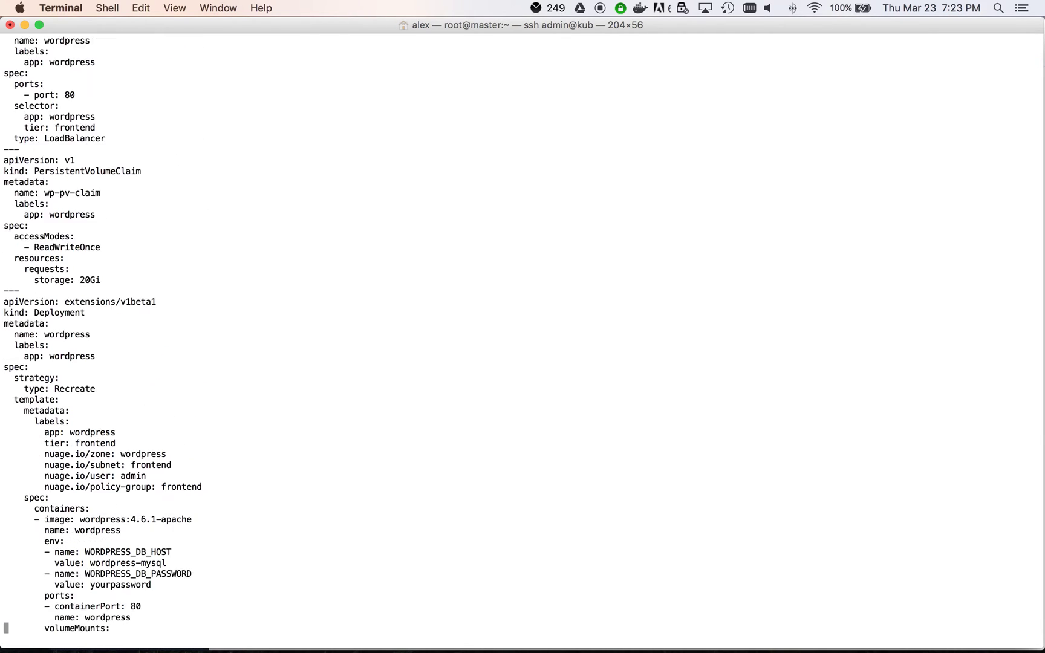
pyautogui.press('Up')
pyautogui.press('Up')
pyautogui.press('Up')
pyautogui.press('Up')
pyautogui.press('Up')
pyautogui.press('Up')
pyautogui.press('Up')
pyautogui.press('Up')
pyautogui.press('Up')
pyautogui.press('Up')
pyautogui.press('Up')
pyautogui.press('Up')
pyautogui.press('Up')
pyautogui.press('Up')
pyautogui.press('Up')
pyautogui.press('Up')
pyautogui.press('Up')
pyautogui.press('Up')
pyautogui.press('Up')
pyautogui.press('Up')
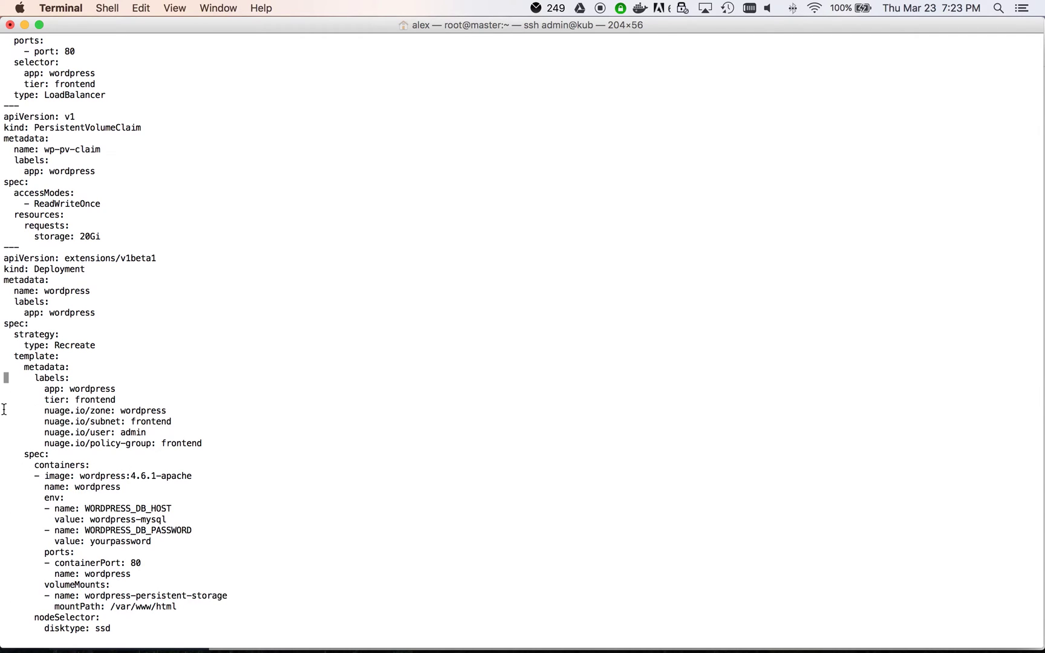
pyautogui.moveTo(25, 412); pyautogui.dragTo(285, 443)
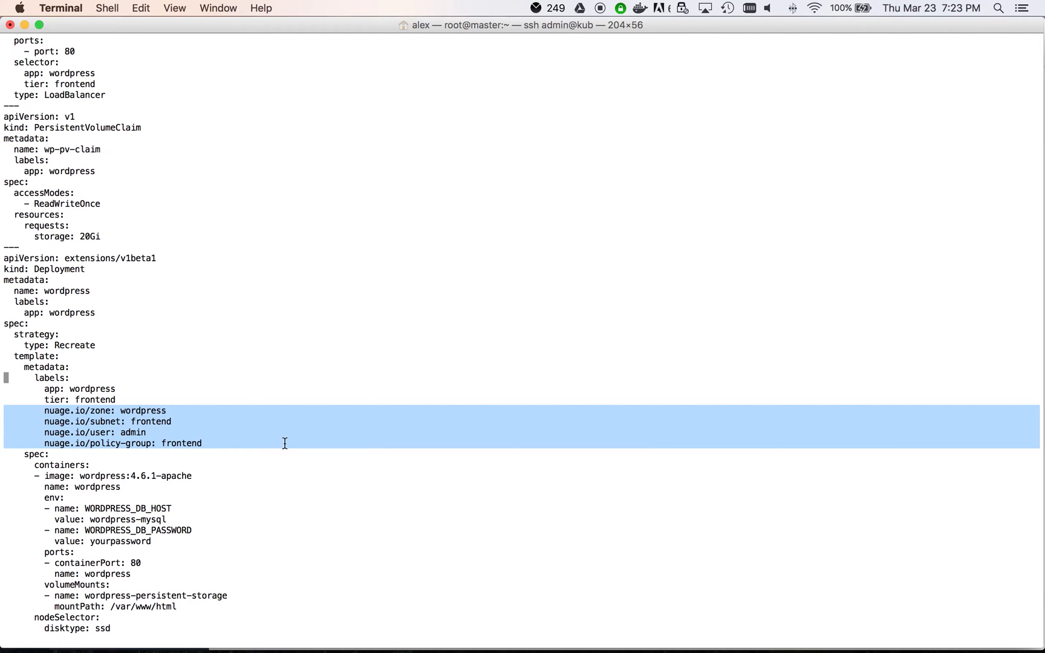
pyautogui.press('Up')
pyautogui.press('Up')
pyautogui.press('Up')
pyautogui.press('Up')
pyautogui.press('Up')
pyautogui.press('Up')
pyautogui.press('Up')
pyautogui.press('Up')
pyautogui.press('Up')
pyautogui.press('Up')
pyautogui.press('Up')
pyautogui.press('Up')
pyautogui.press('Up')
pyautogui.press('Up')
pyautogui.press('Up')
pyautogui.press('Up')
pyautogui.press('Up')
pyautogui.press('Up')
pyautogui.press('Up')
pyautogui.press('Up')
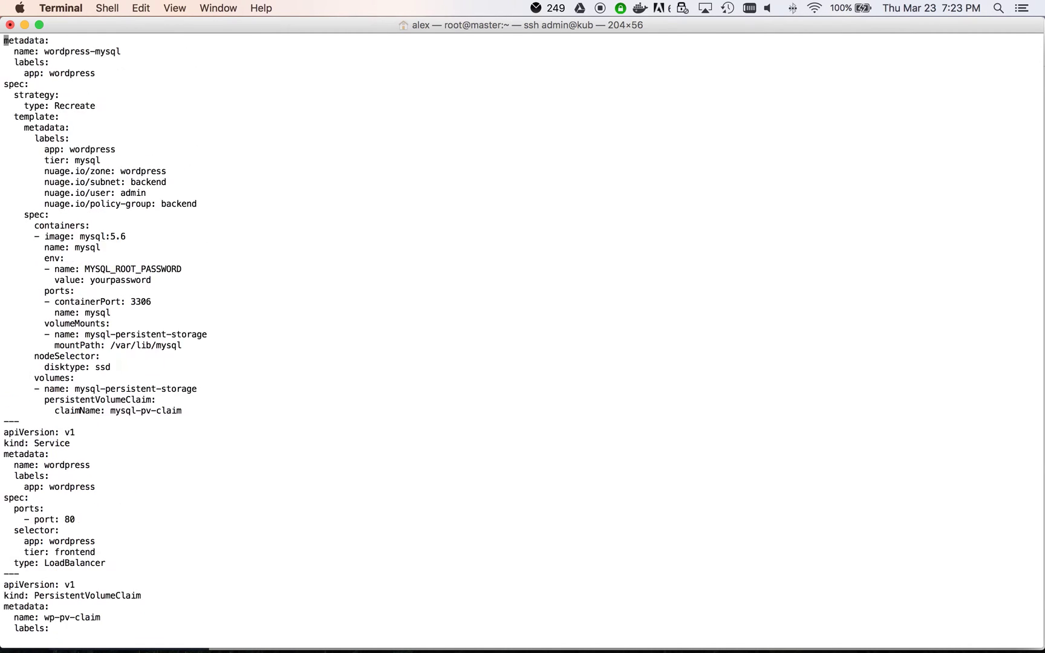
pyautogui.press('Up')
pyautogui.press('Up')
pyautogui.press('Up')
pyautogui.press('Up')
pyautogui.press('Up')
pyautogui.press('Up')
pyautogui.press('Up')
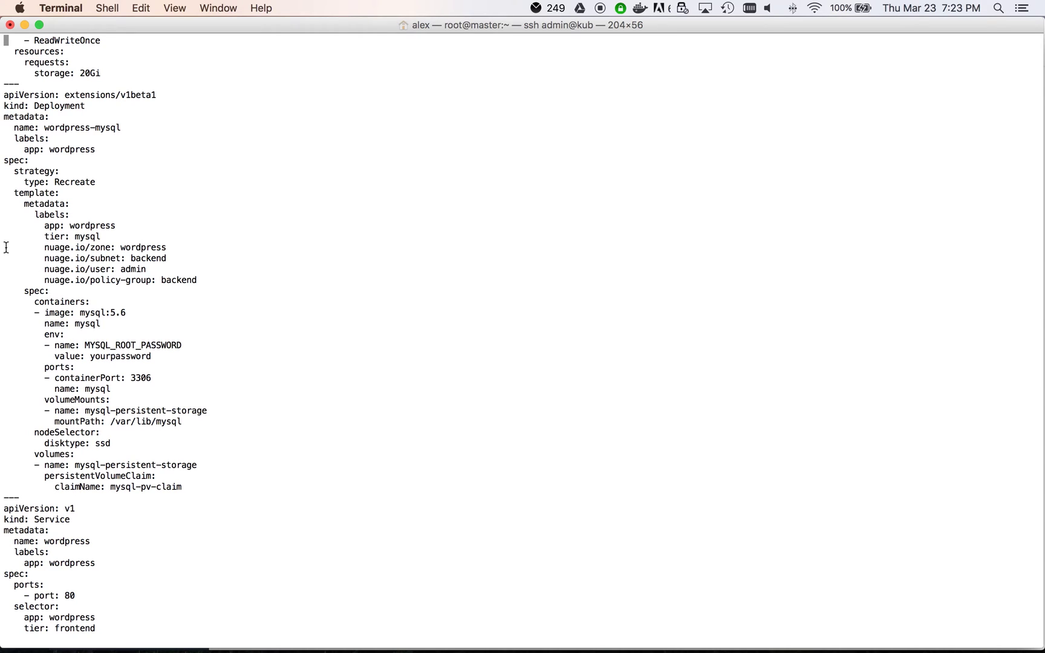
pyautogui.moveTo(6, 248); pyautogui.dragTo(287, 279)
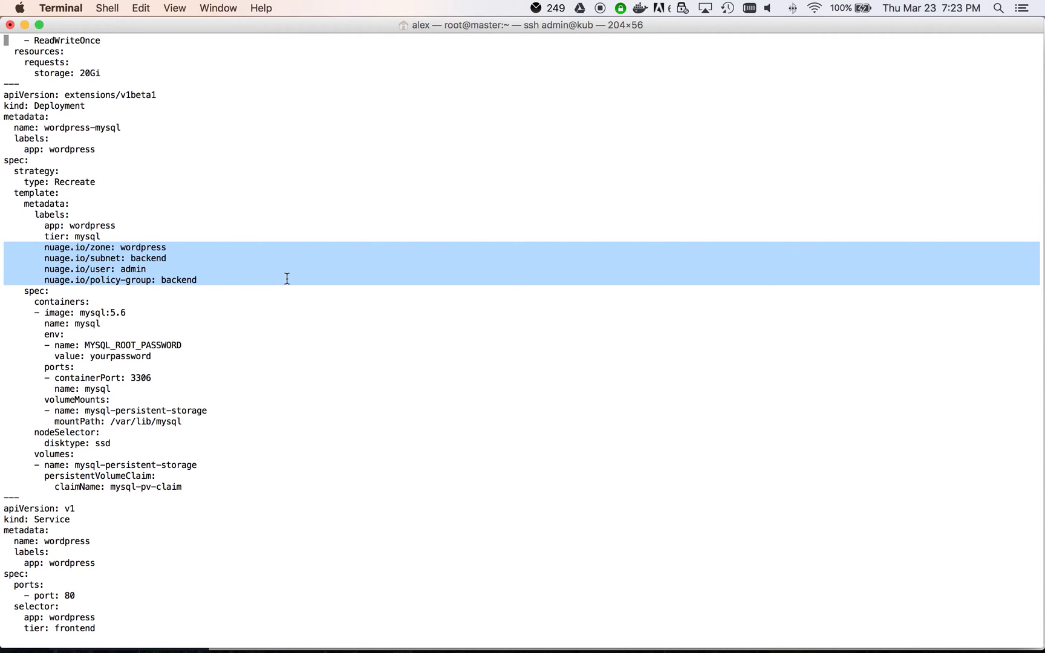
pyautogui.click(287, 279)
pyautogui.press('Up')
pyautogui.press('Up')
pyautogui.press('Up')
pyautogui.press('Up')
pyautogui.press('Up')
pyautogui.press('Up')
pyautogui.press('Up')
pyautogui.press('Up')
pyautogui.press('Up')
pyautogui.press('Up')
pyautogui.press('Up')
pyautogui.press('Up')
pyautogui.press('Up')
pyautogui.press('Up')
pyautogui.press('Up')
pyautogui.press('Up')
pyautogui.press('Up')
pyautogui.press('Up')
pyautogui.press('Up')
pyautogui.press('Up')
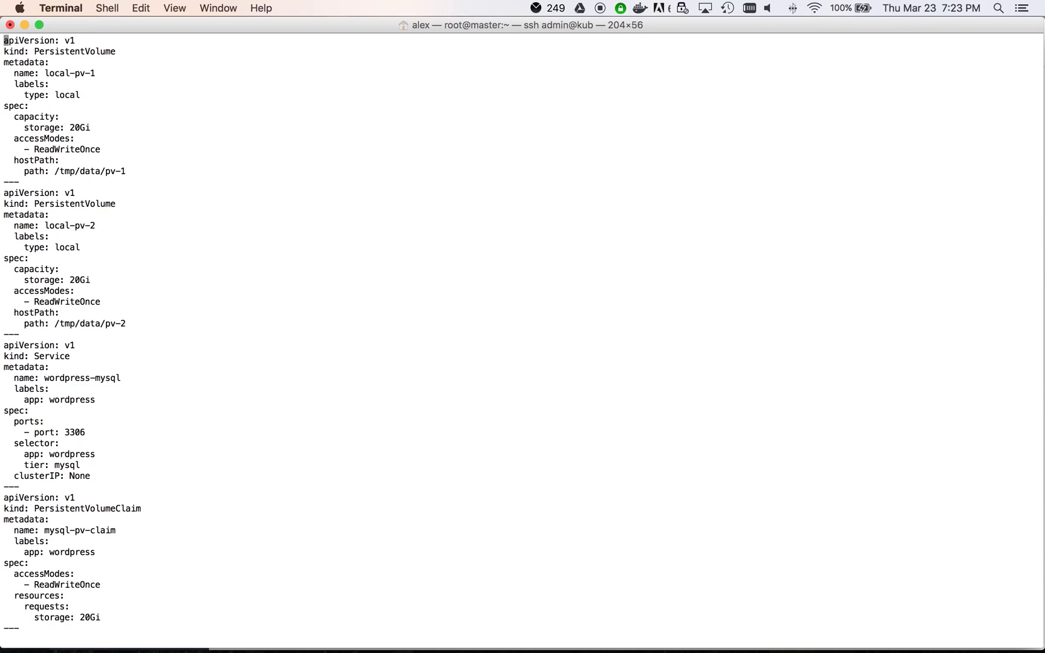
# Step: Quit vi and deploy everything with kubectl create -f all.yaml
pyautogui.write(':q')
pyautogui.press('Return')
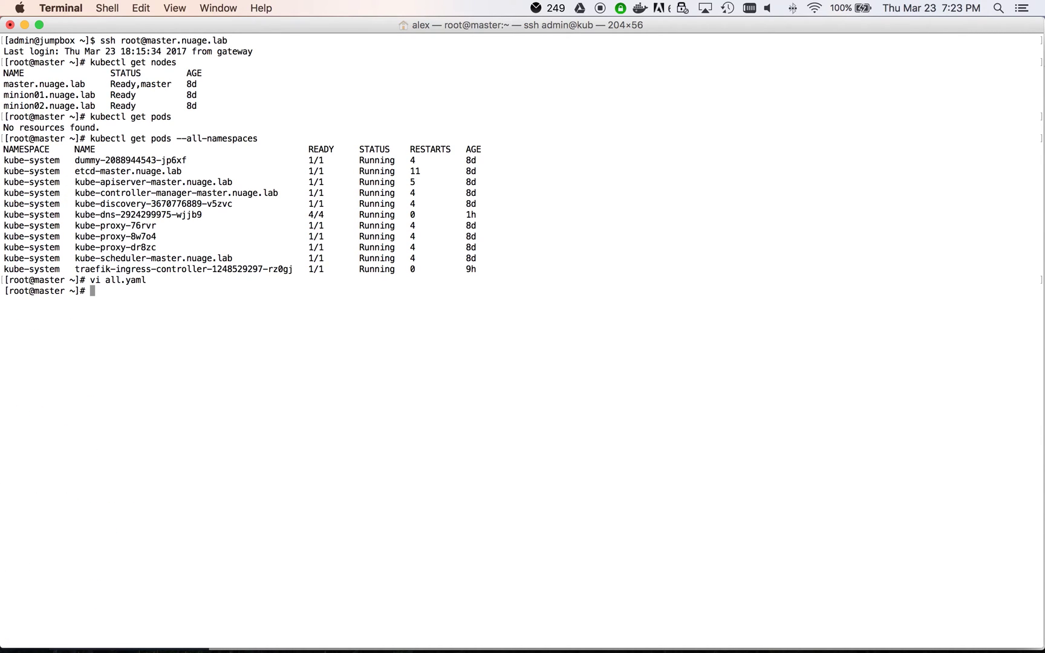
pyautogui.write('kubectl create -f al')
pyautogui.press('Tab')
pyautogui.press('Return')
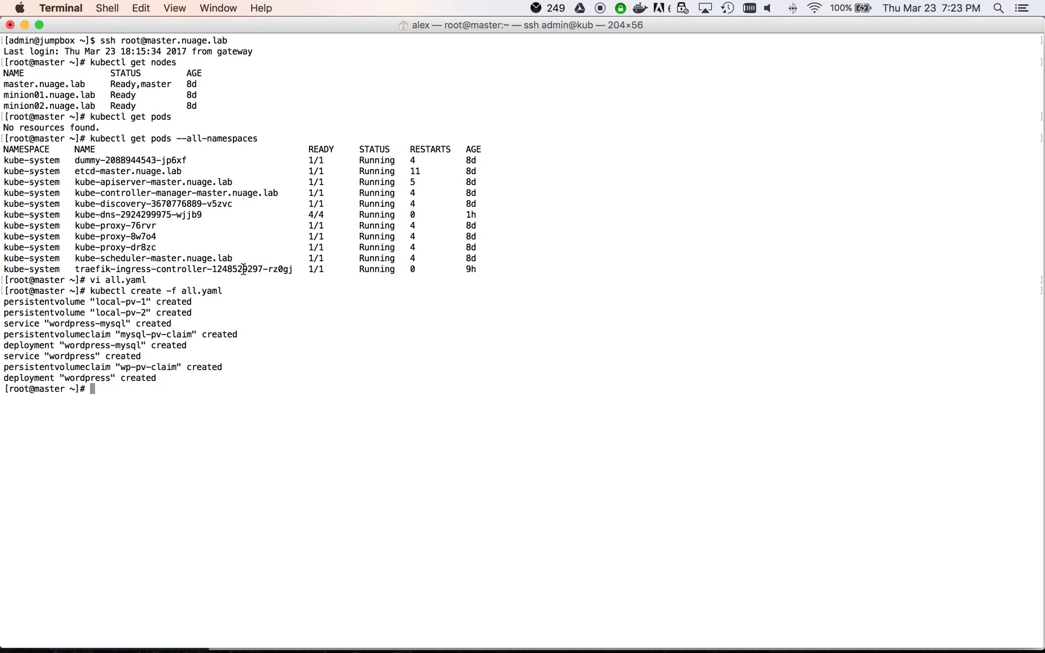
# Step: List pods to show the two new wordpress pods still ContainerCreating
pyautogui.write('kubectl get pods')
pyautogui.press('Return')
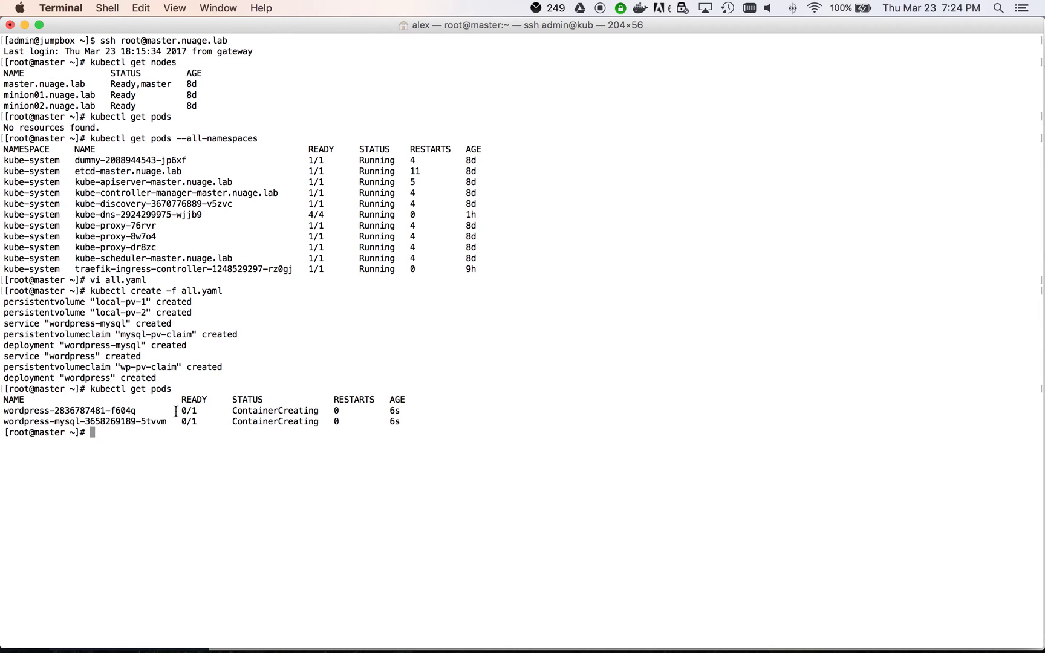
pyautogui.moveTo(3, 409); pyautogui.dragTo(484, 418)
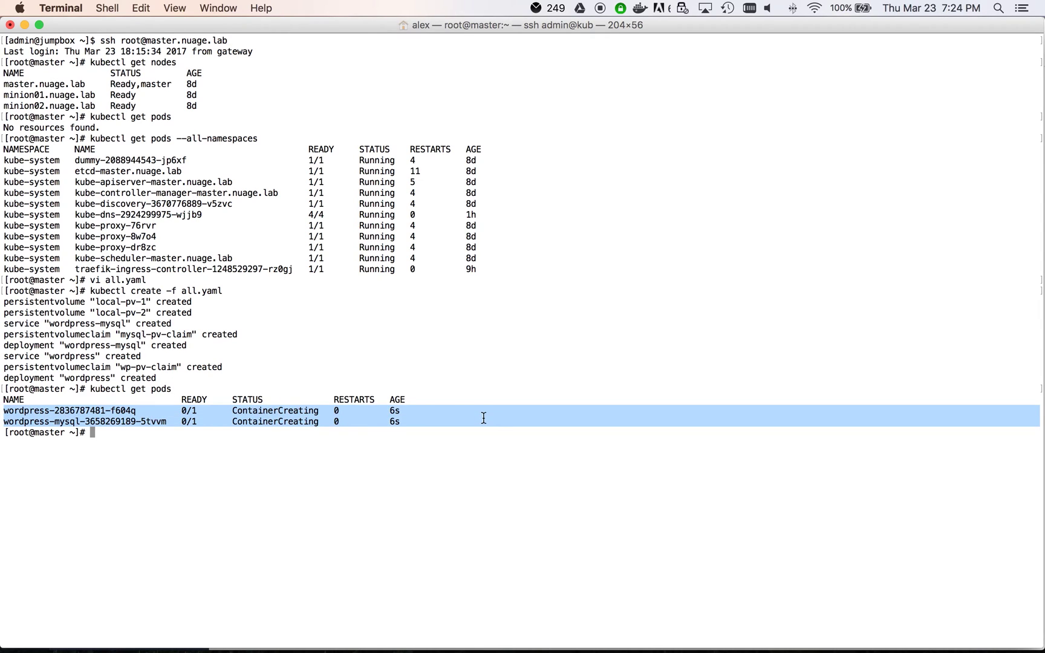
# Step: In the Design view, inspect container interfaces veth63a2f72 (backend) and veth9914432 (frontend)
pyautogui.click(484, 418)
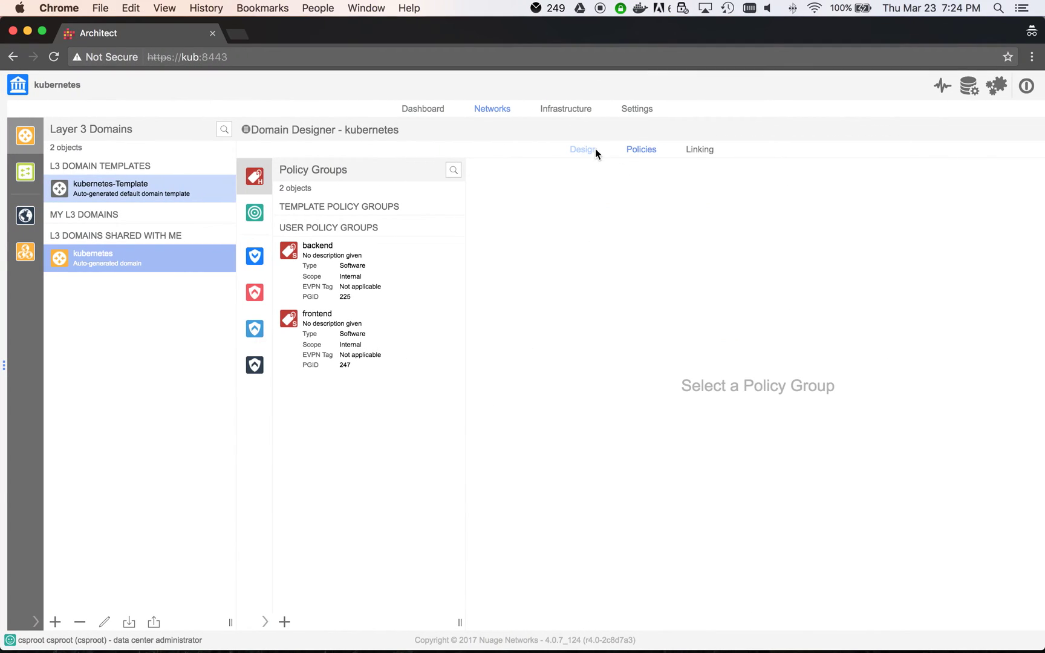
pyautogui.click(596, 150)
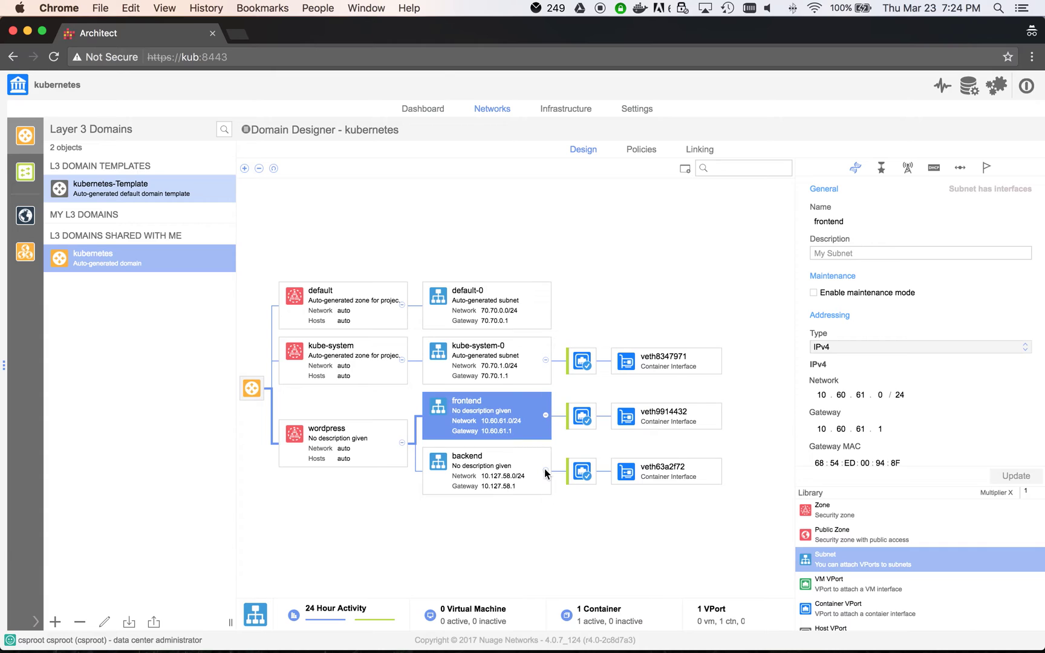
pyautogui.click(714, 469)
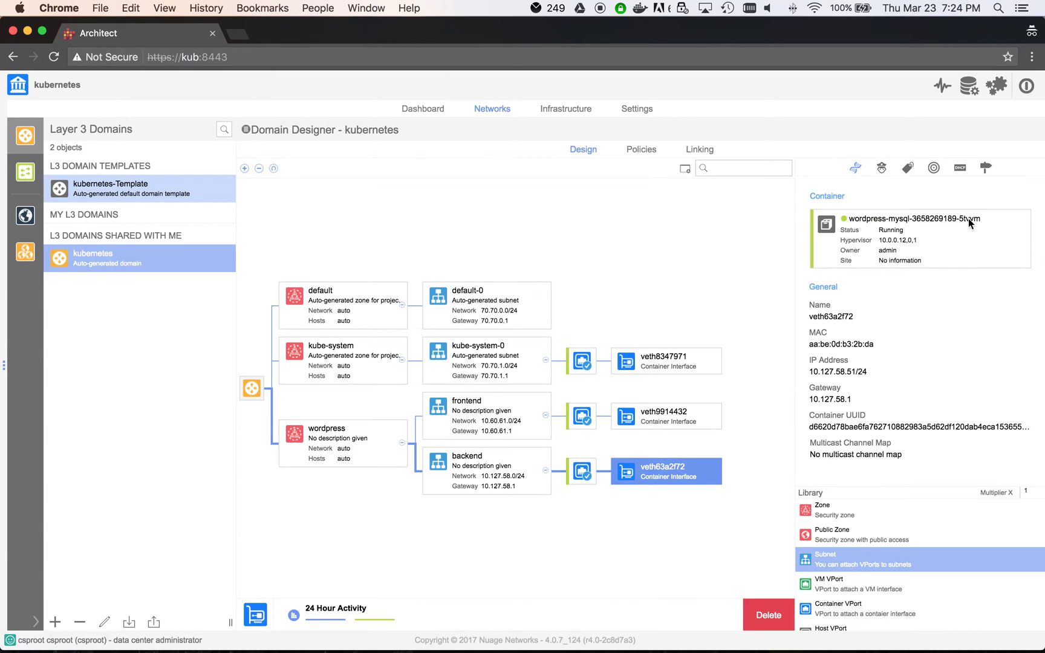
pyautogui.click(697, 419)
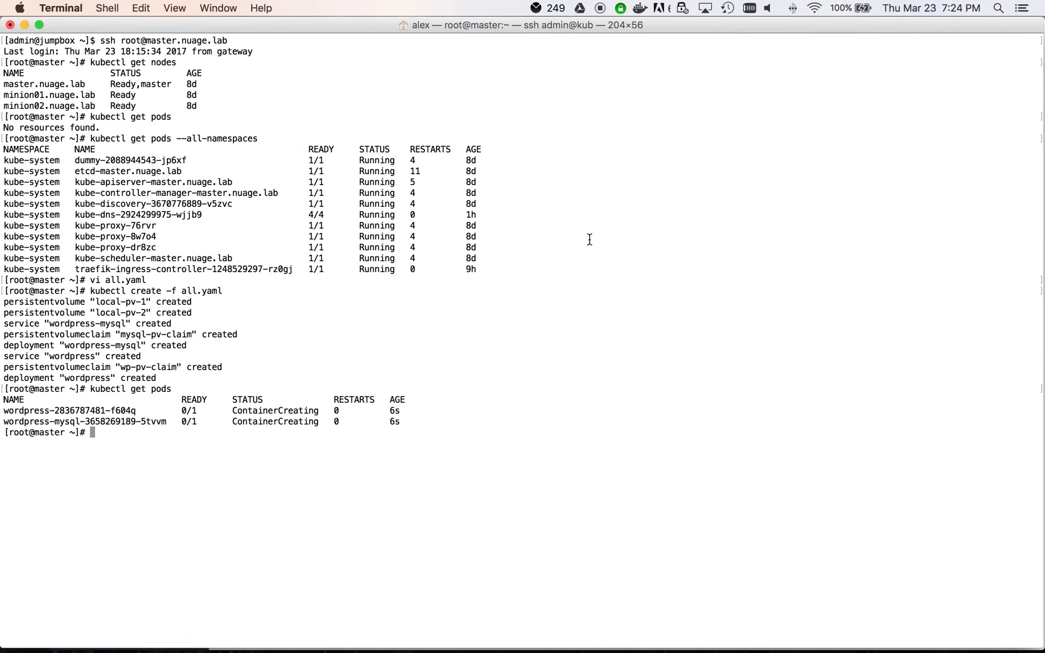
# Step: Recheck pods, list services, and copy the wordpress cluster IP 10.107.0.96
pyautogui.press('Up')
pyautogui.press('Return')
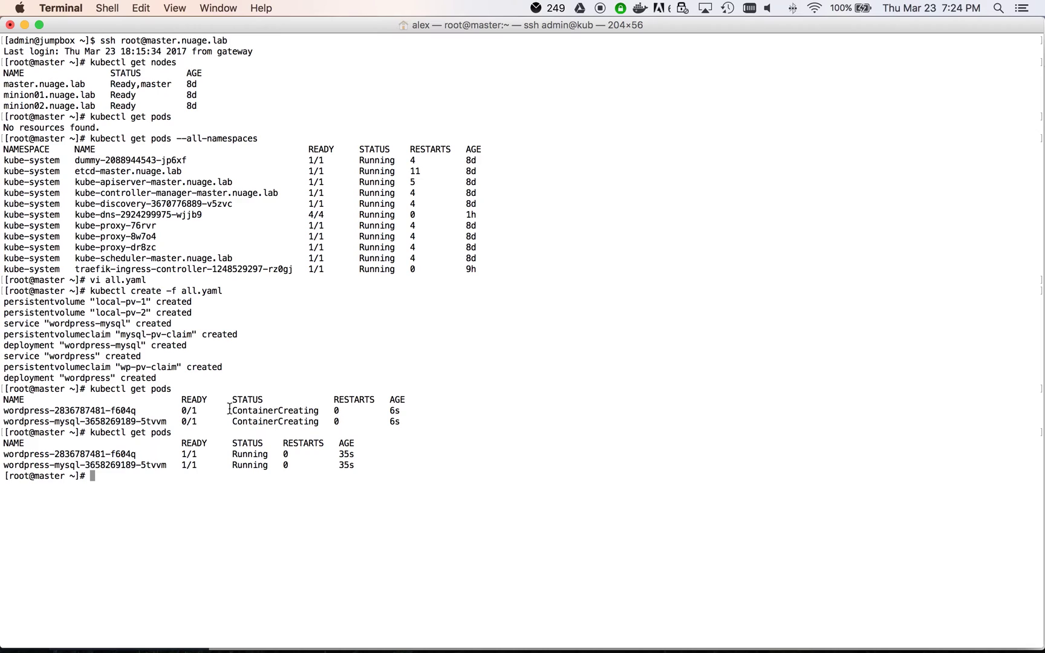
pyautogui.write('kubectl get services')
pyautogui.press('Return')
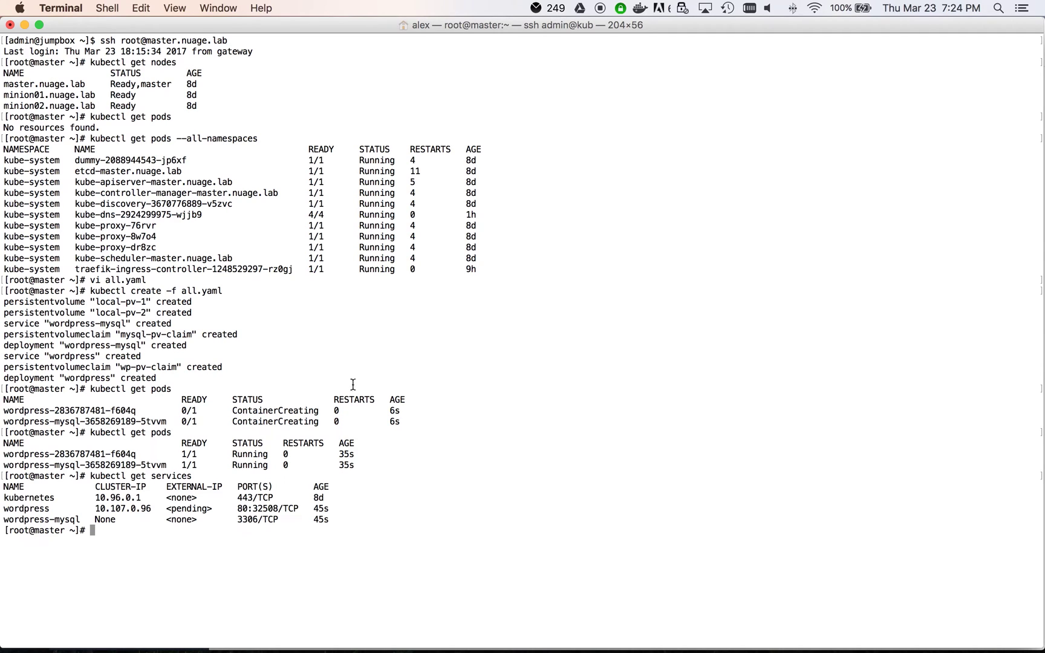
pyautogui.doubleClick(132, 509)
pyautogui.rightClick(113, 509)
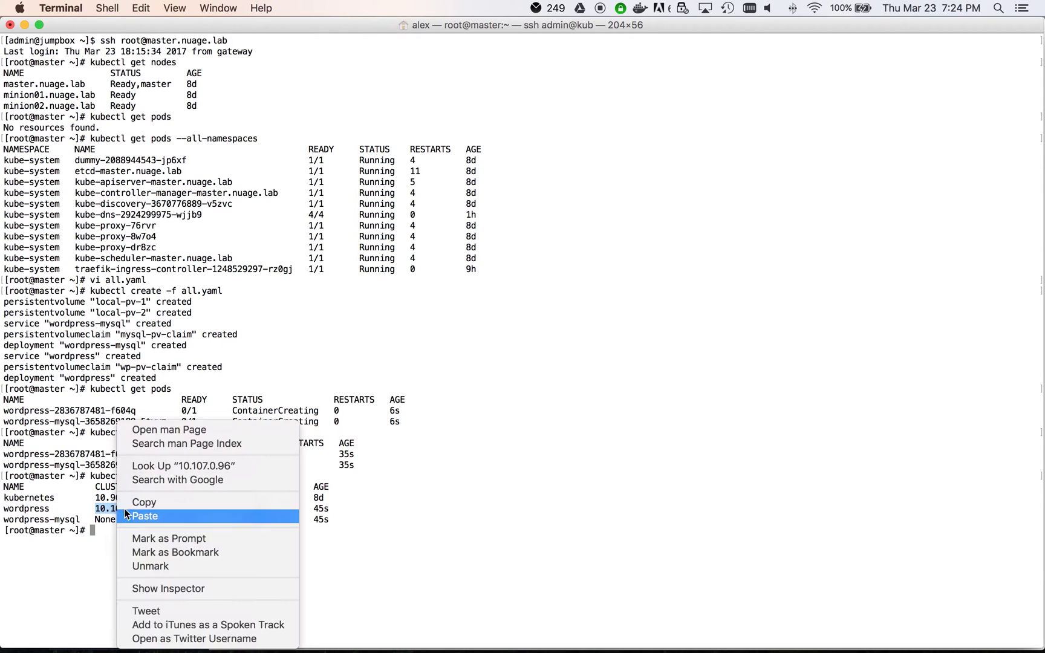
pyautogui.click(152, 504)
pyautogui.click(152, 504)
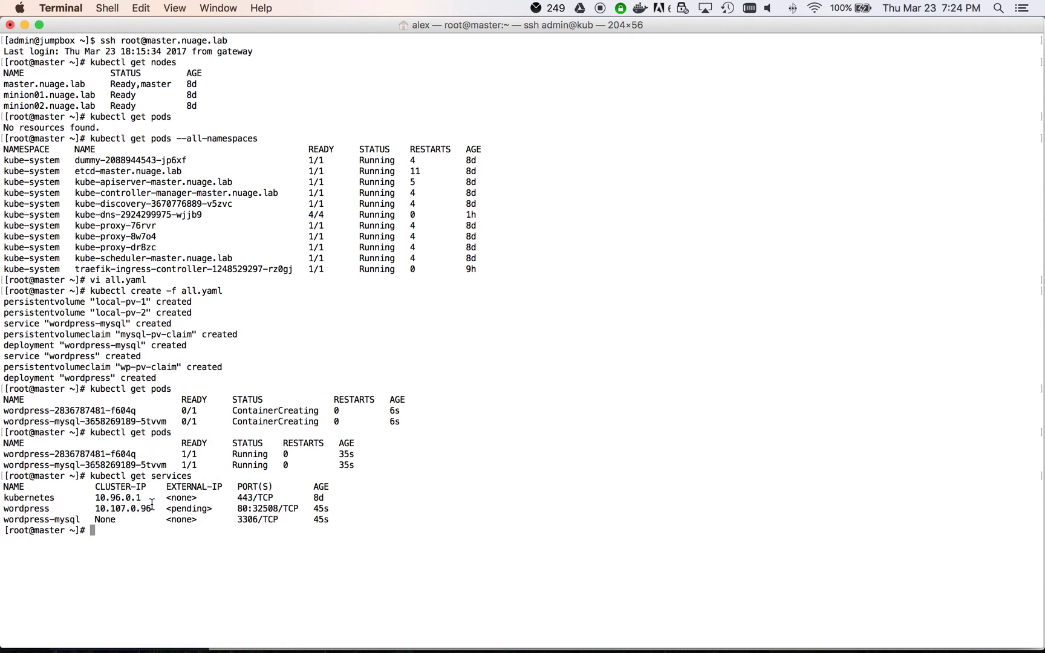
# Step: Log out of the master node and list the NAT table with iptables -t nat -L
pyautogui.write('exit')
pyautogui.press('Return')
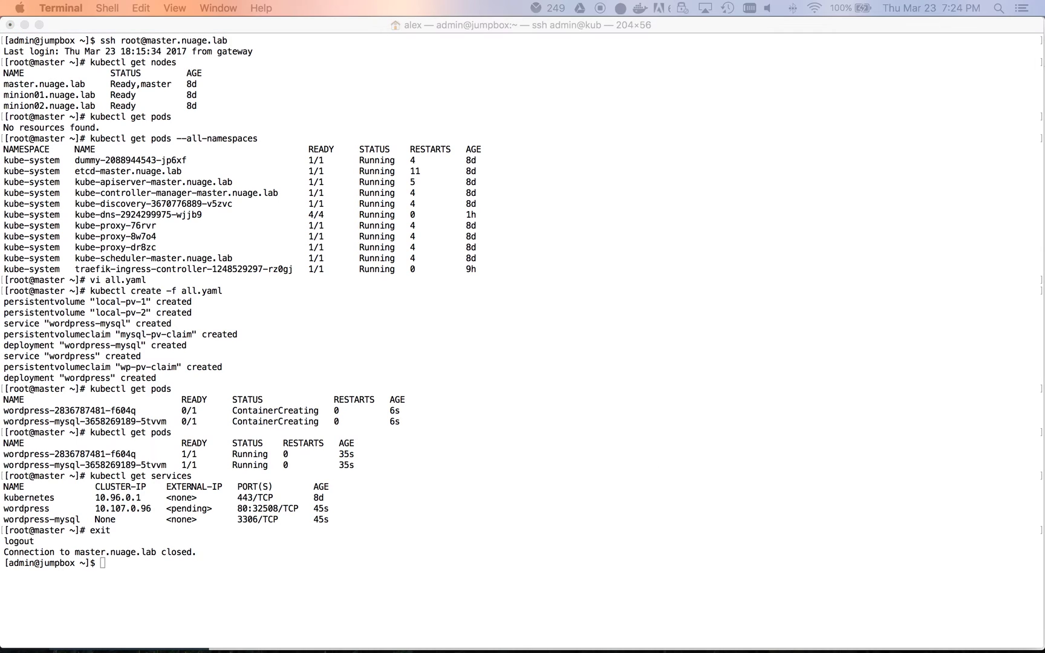
pyautogui.click(538, 425)
pyautogui.write('iptables -t nat L')
pyautogui.press('Return')
pyautogui.press('Up')
pyautogui.press('Left')
pyautogui.write('-')
pyautogui.press('Return')
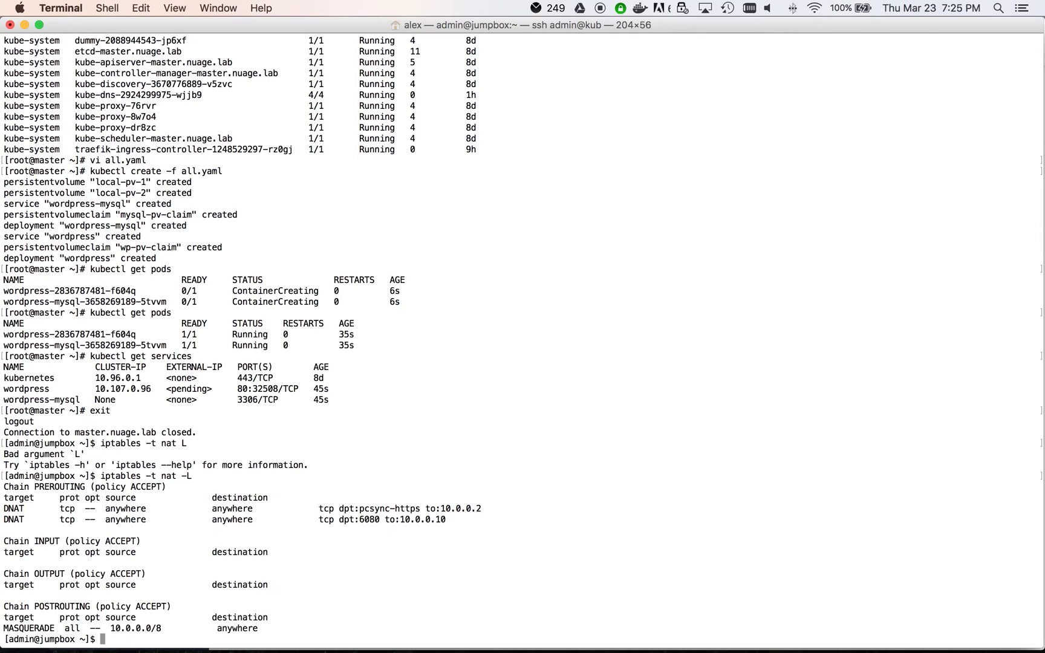
# Step: Run the pasted DNAT rule forwarding port 80 to 10.107.0.96
pyautogui.press('super+v')
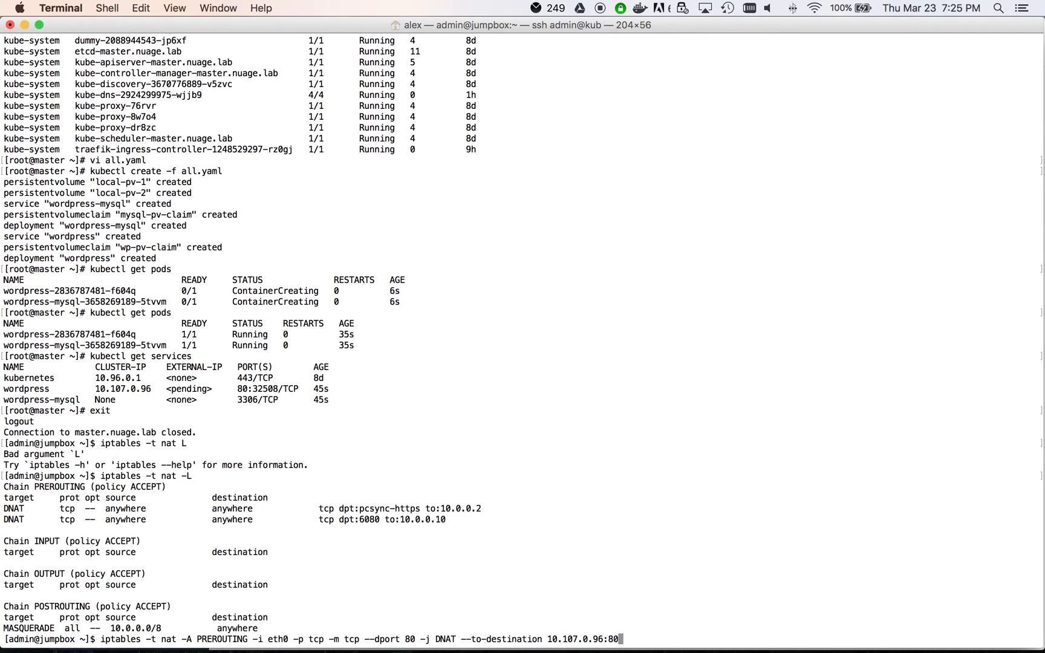
pyautogui.press('Return')
pyautogui.hotkey('ctrl', 'Right')
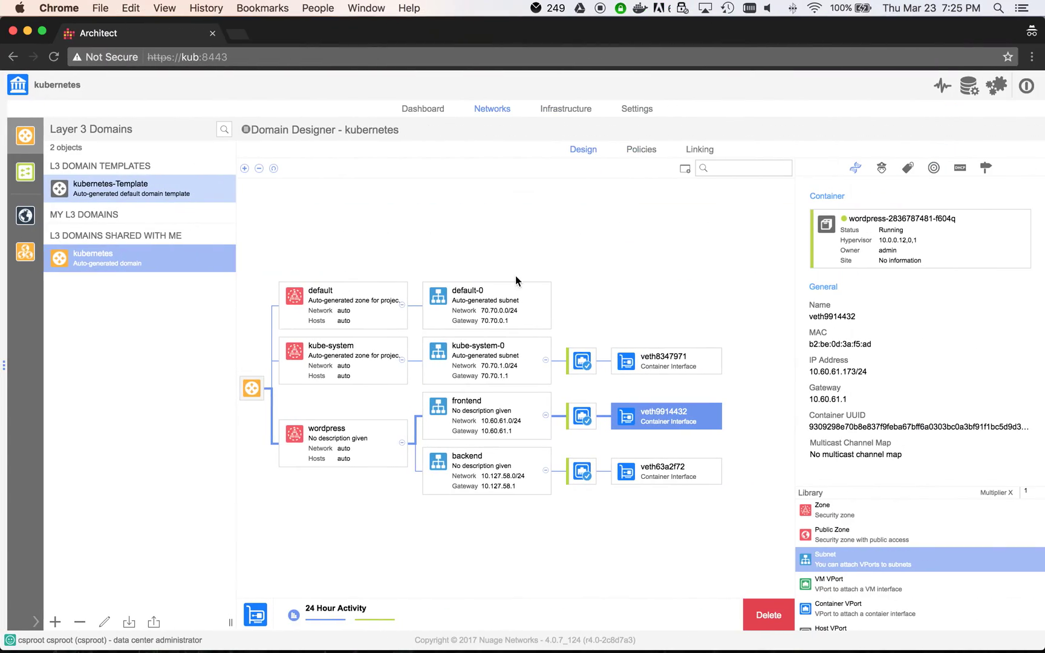
# Step: Load kub/ in a new incognito tab to show the KubeCon Berlin 2017 WordPress site
pyautogui.click(242, 35)
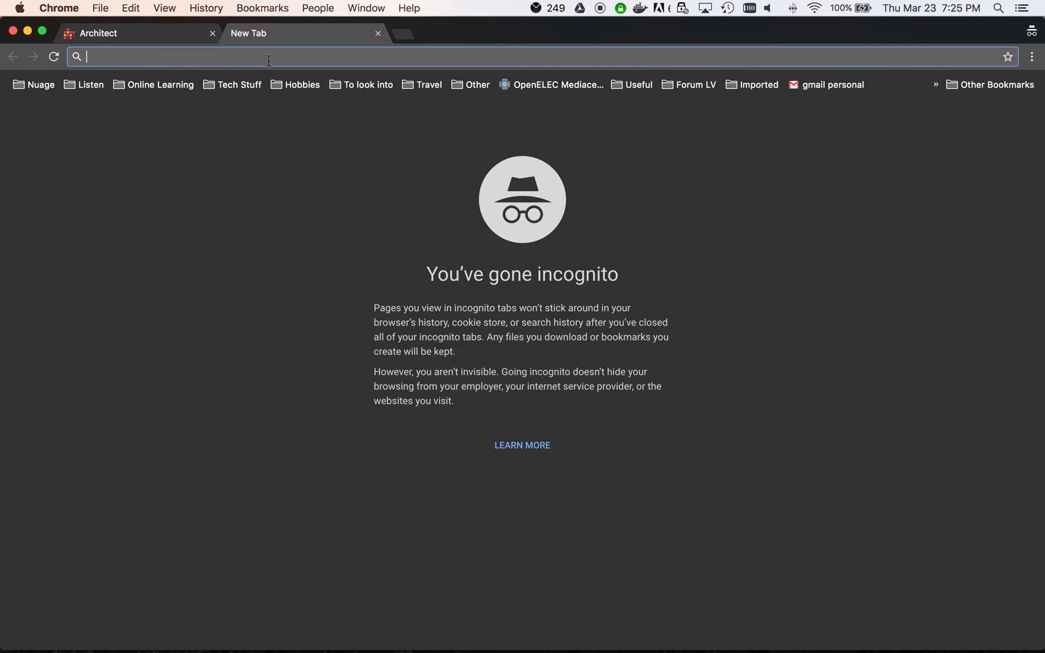
pyautogui.write('kub/')
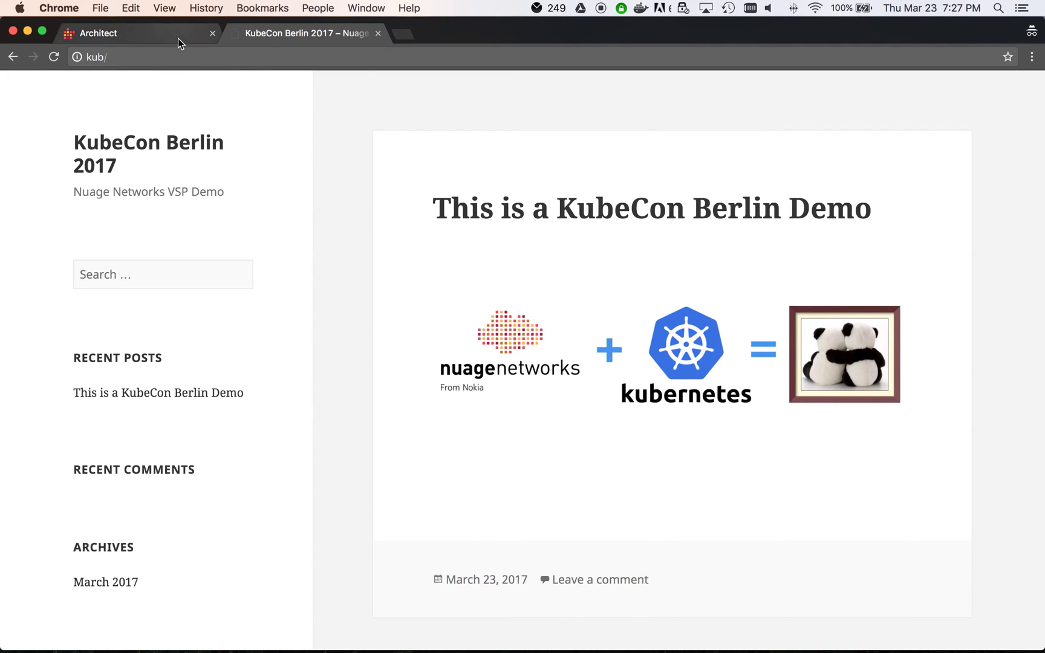
# Step: In the domain's policies, open the ingress Allow_ALL policy editor and close it unchanged
pyautogui.click(180, 35)
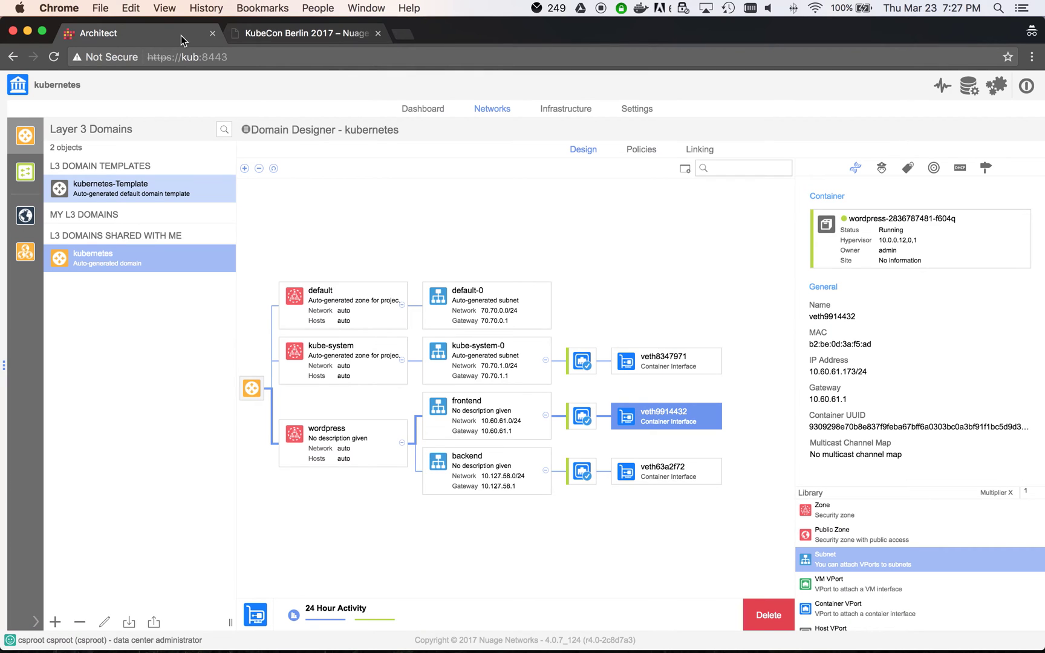
pyautogui.click(649, 150)
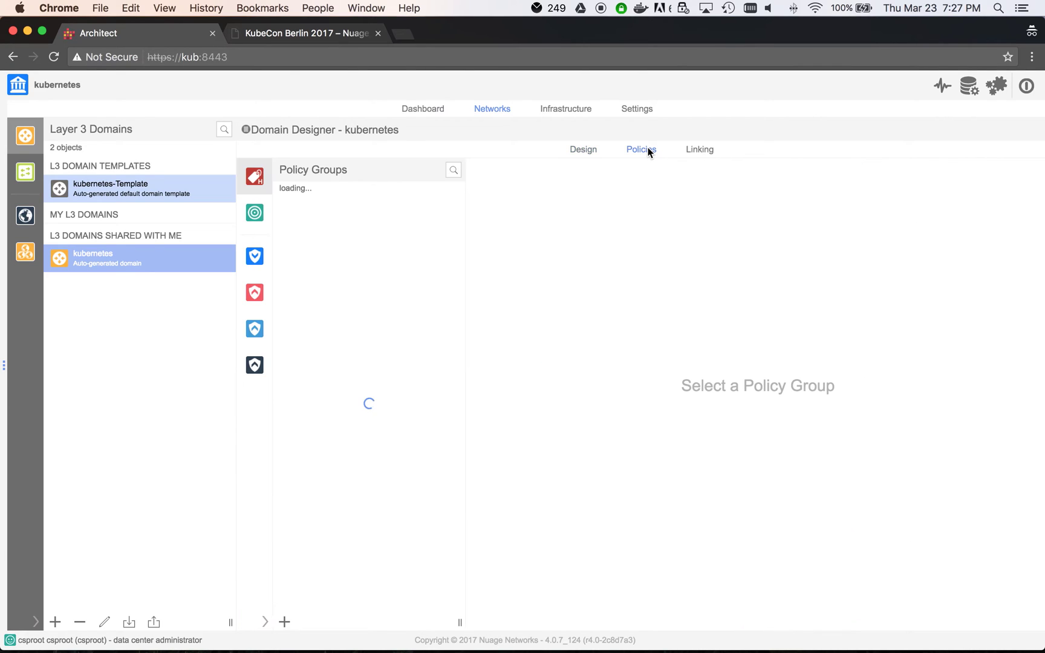
pyautogui.click(254, 257)
pyautogui.rightClick(342, 223)
pyautogui.click(348, 229)
pyautogui.rightClick(342, 223)
pyautogui.click(354, 245)
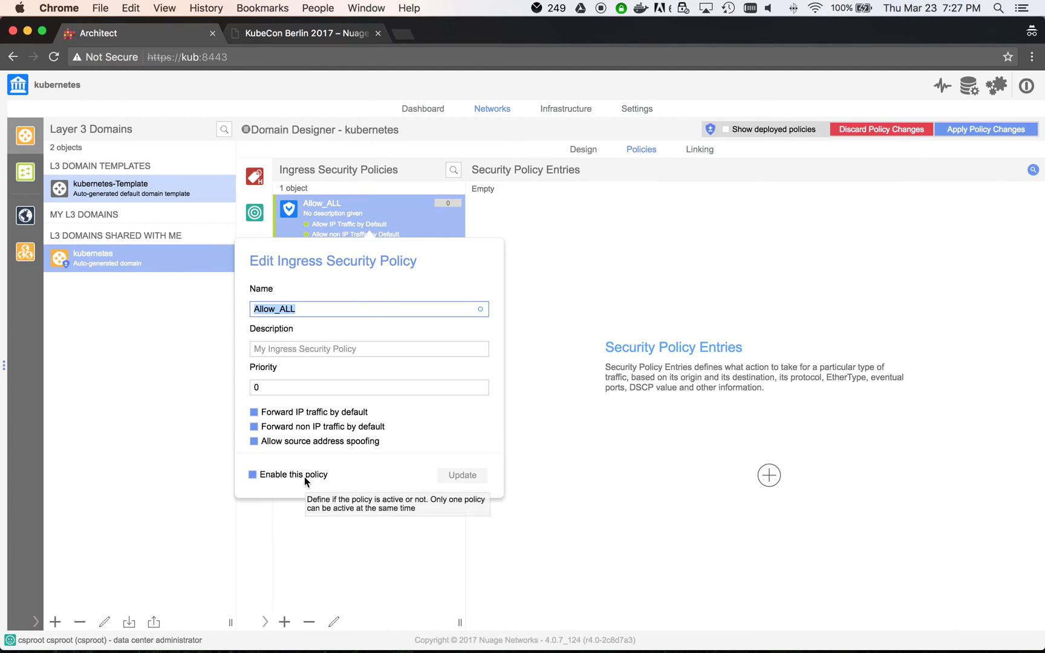
pyautogui.click(305, 477)
# Step: Turn off Forward IP traffic by default on egress Allow_ALL, apply, and retry WordPress
pyautogui.click(463, 475)
pyautogui.click(255, 293)
pyautogui.rightClick(346, 241)
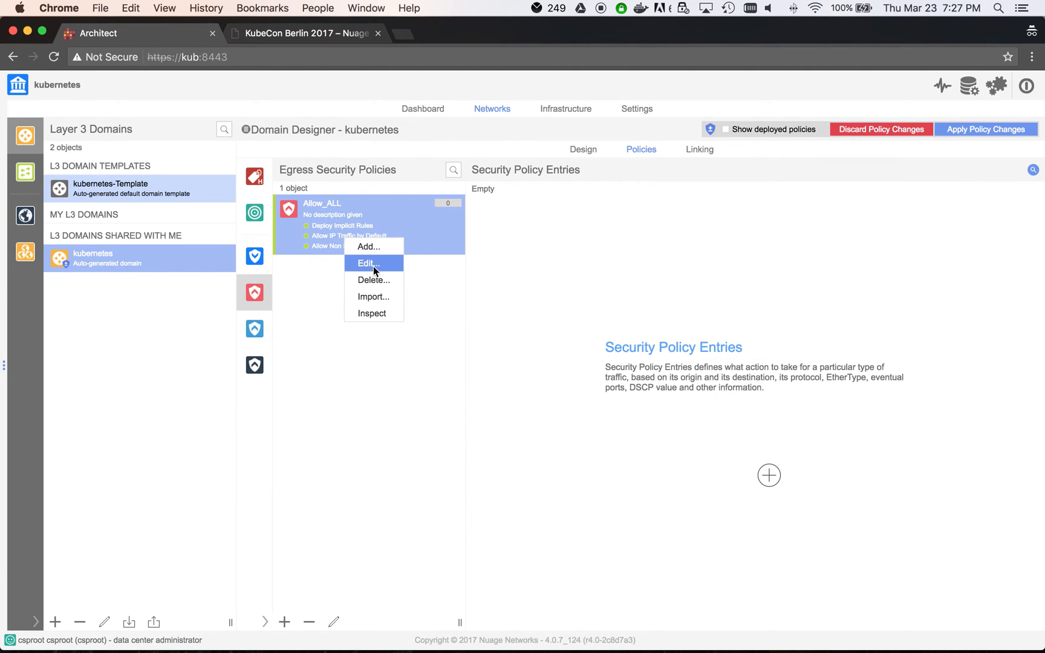
pyautogui.click(371, 264)
pyautogui.click(270, 428)
pyautogui.click(460, 478)
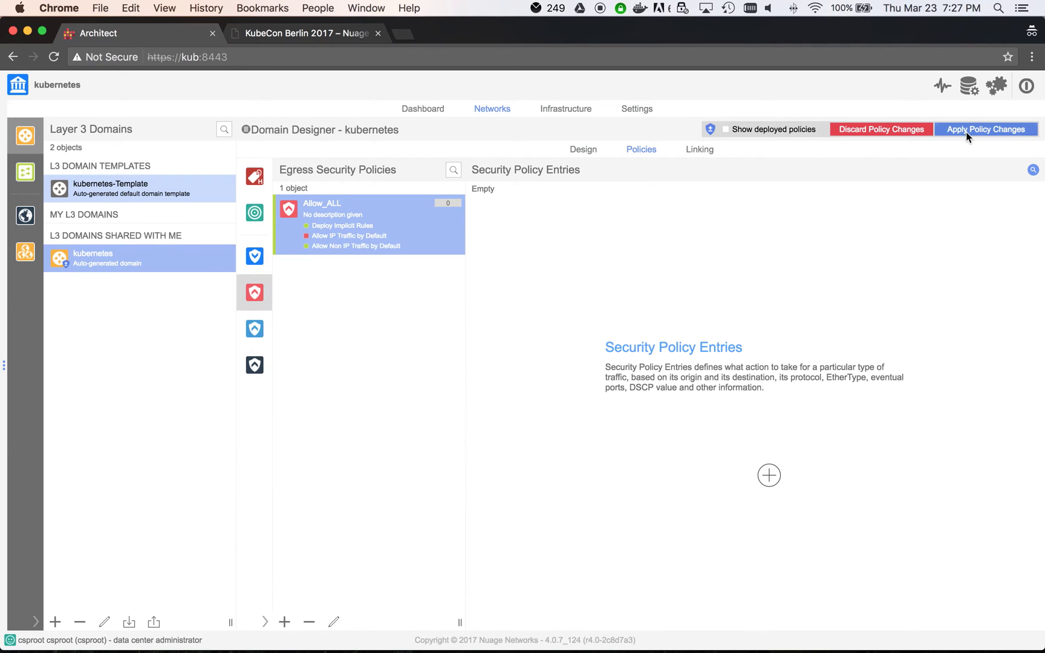
pyautogui.click(966, 130)
pyautogui.click(306, 33)
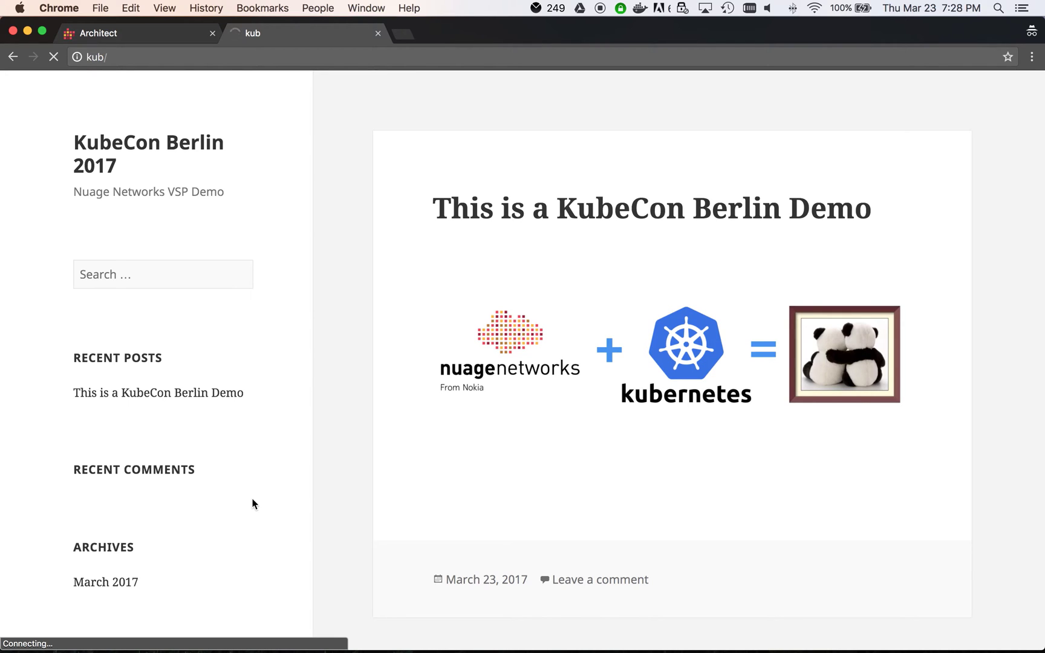
# Step: Unlock the policies and re-enable Forward IP traffic by default in the egress Allow_ALL policy
pyautogui.click(154, 32)
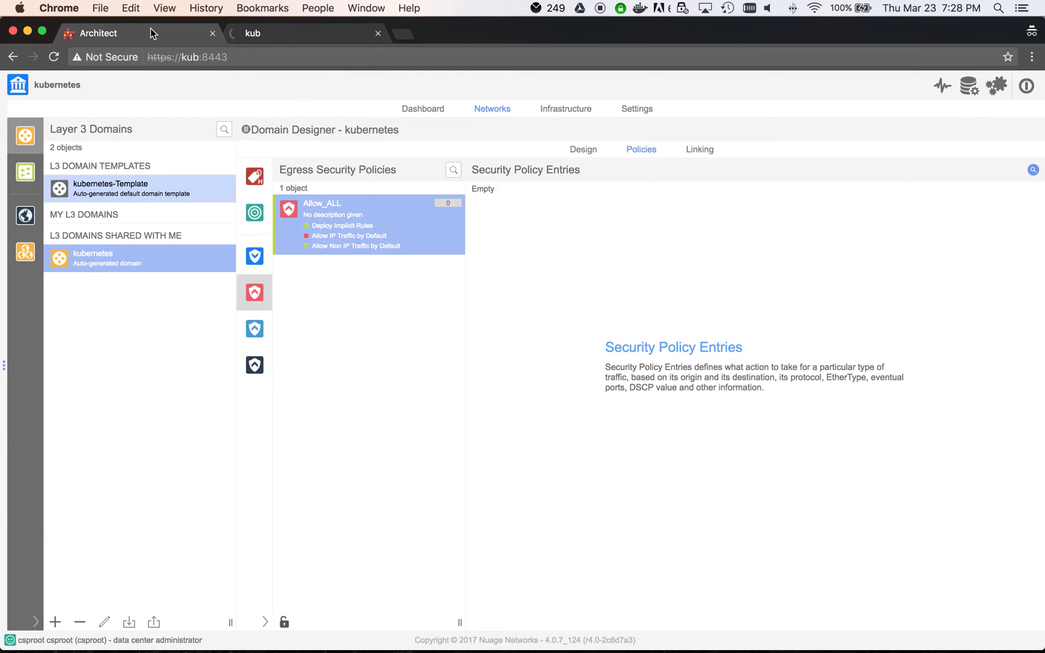
pyautogui.click(284, 621)
pyautogui.rightClick(370, 234)
pyautogui.click(387, 259)
pyautogui.click(360, 429)
pyautogui.click(451, 478)
pyautogui.rightClick(363, 224)
pyautogui.click(391, 255)
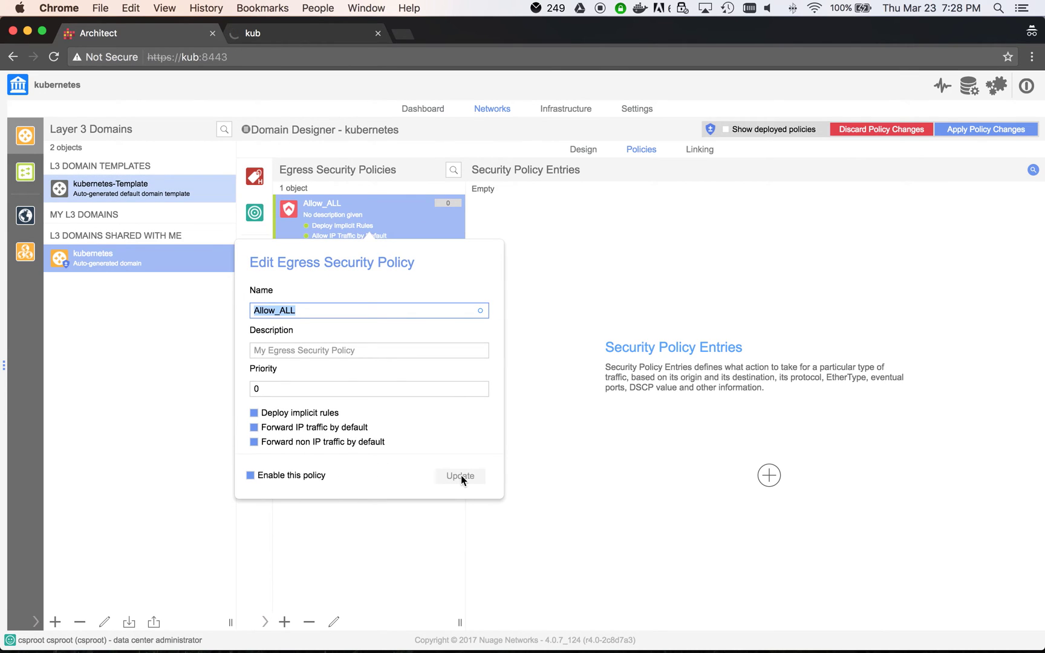
pyautogui.click(461, 475)
# Step: Re-save the ingress Allow_ALL policy and apply the pending policy changes
pyautogui.click(255, 257)
pyautogui.rightClick(346, 239)
pyautogui.click(374, 264)
pyautogui.click(458, 478)
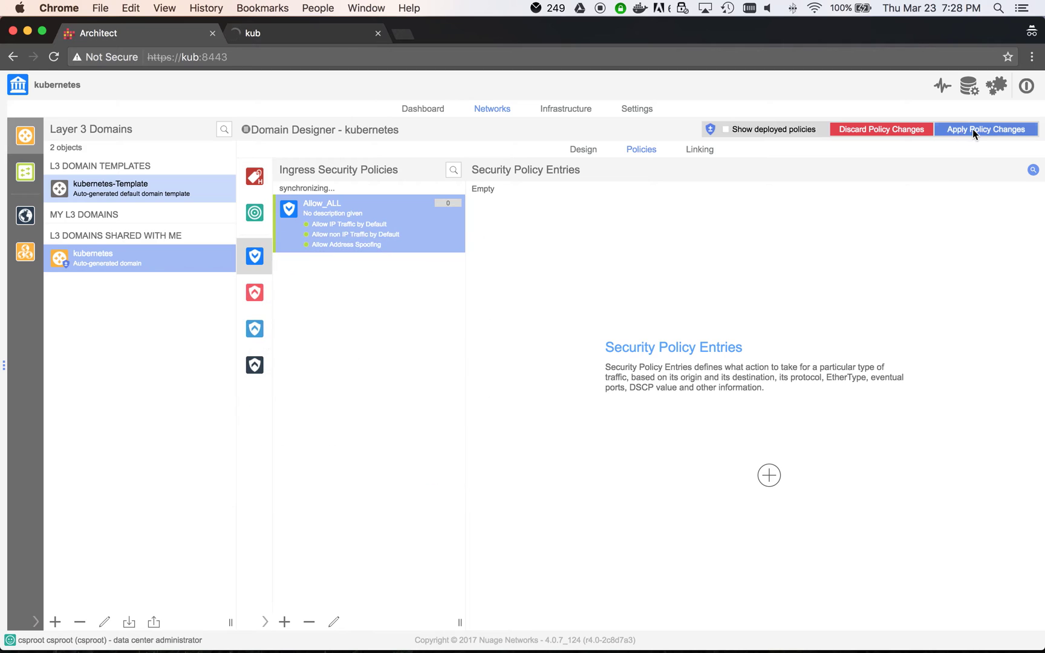
pyautogui.click(973, 129)
# Step: Reload the WordPress demo site, open 'This is a KubeCon Berlin Demo', then return home
pyautogui.click(331, 35)
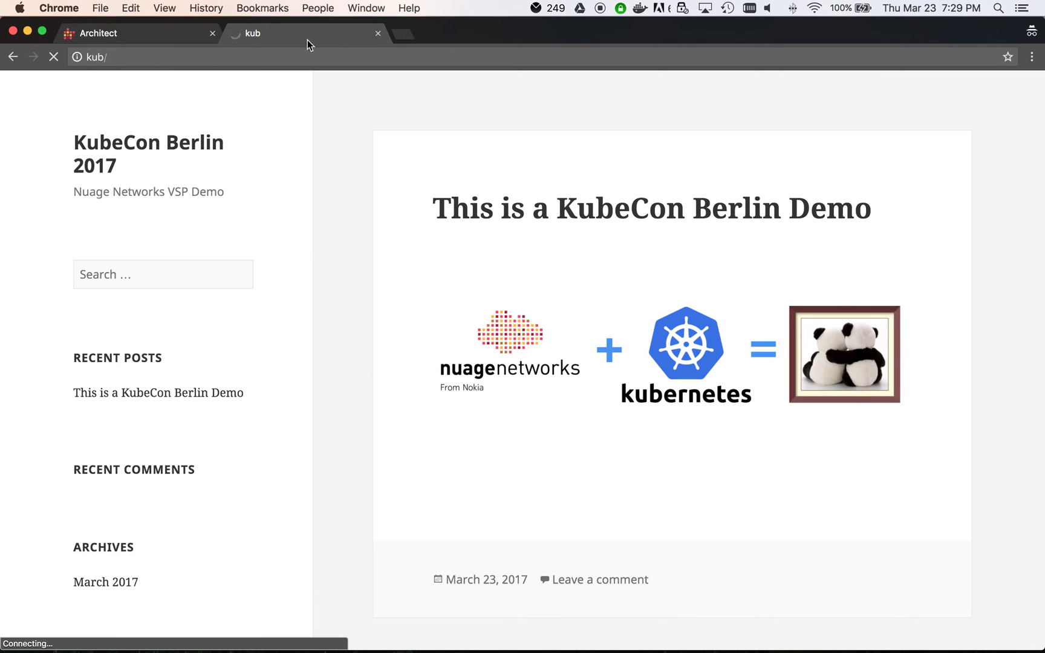
pyautogui.click(52, 59)
pyautogui.click(53, 61)
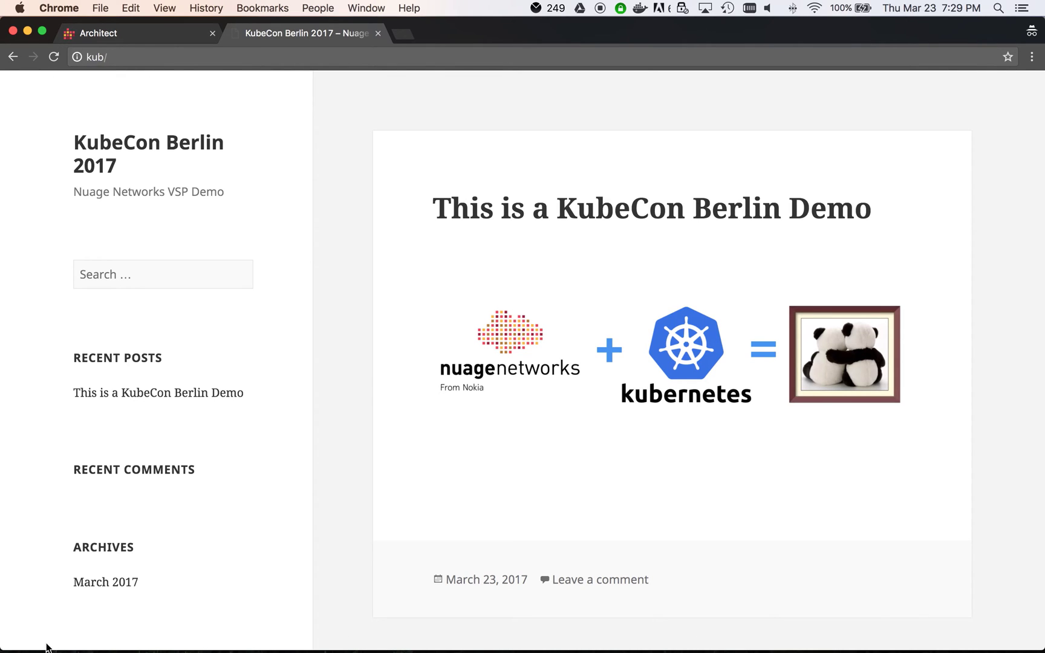
pyautogui.click(571, 208)
pyautogui.hscroll(-5, 241, 199)
pyautogui.click(118, 144)
pyautogui.hscroll(-5, 180, 164)
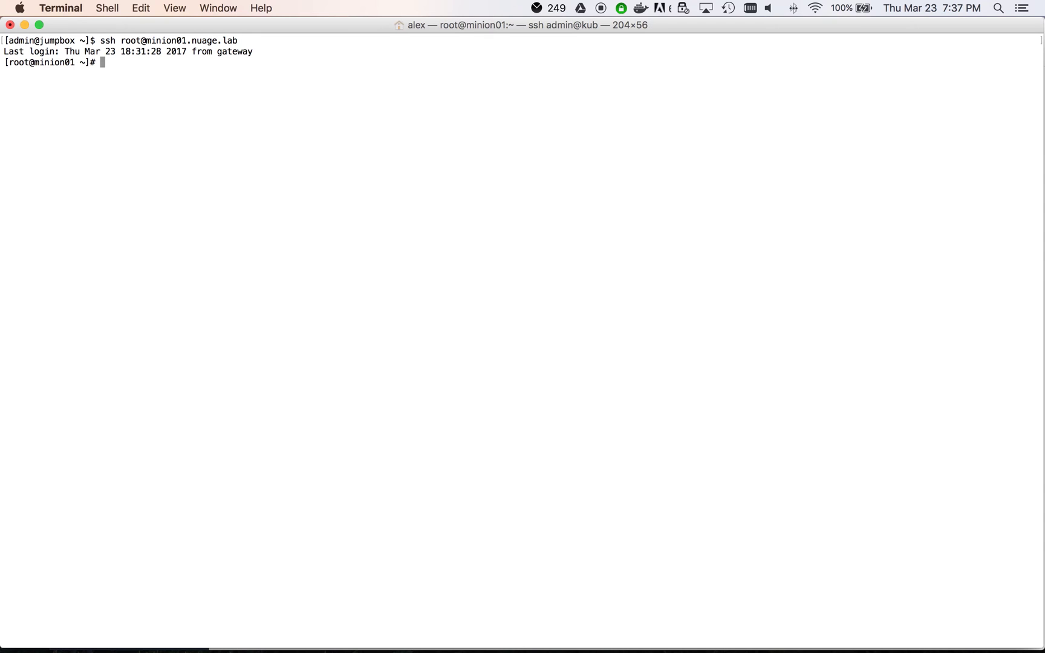
# Step: SSH into minion01.nuage.lab as root, confirm virsh list --all shows no domains, and cd to /etc/libvirt/qemu
pyautogui.write('virsh list --all')
pyautogui.press('Return')
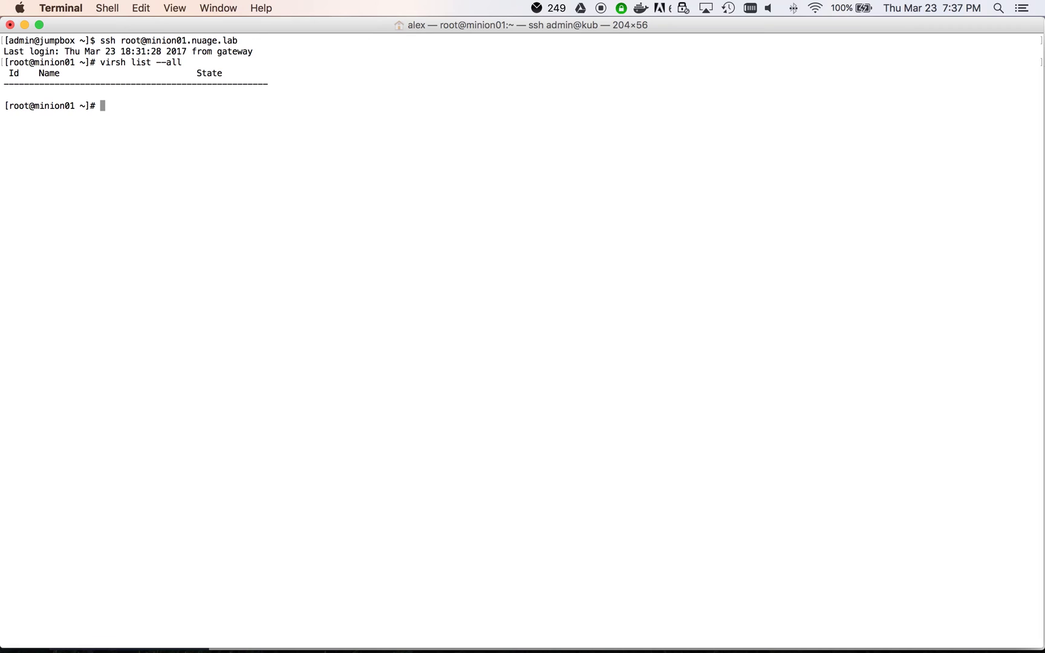
pyautogui.write('cd /etc/libvirt/qemu')
pyautogui.press('Return')
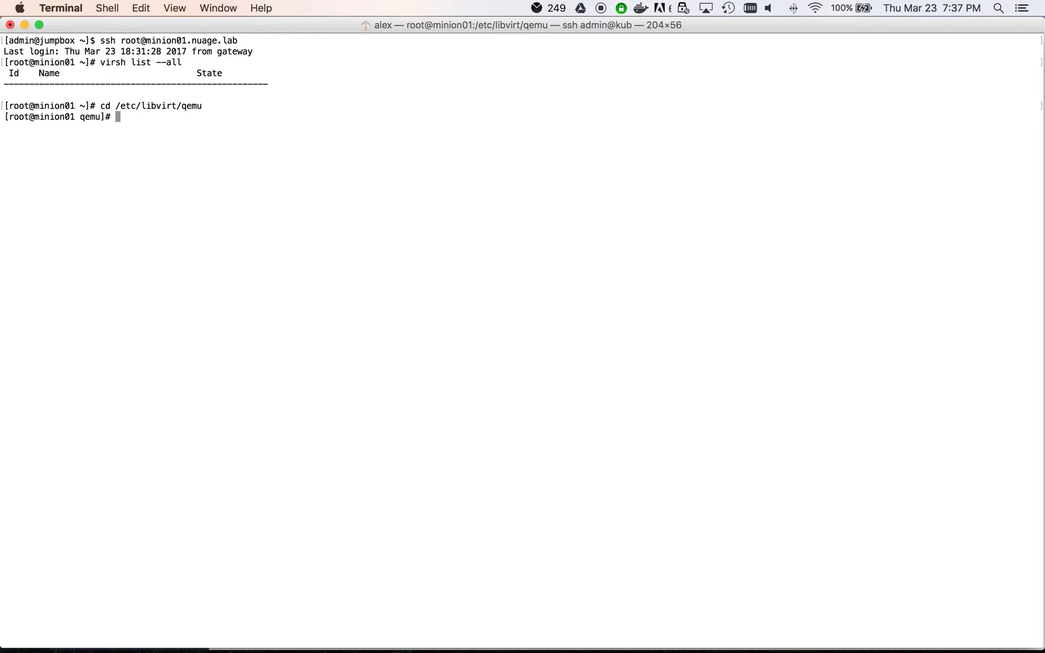
pyautogui.write('vi firewall.xml')
pyautogui.press('Return')
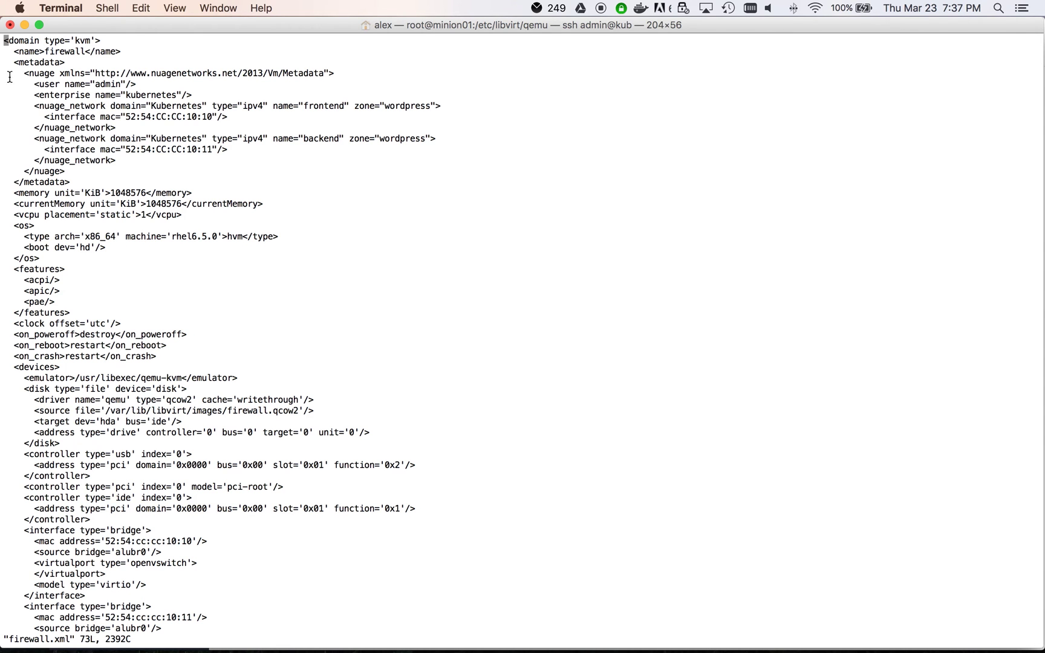
# Step: Highlight firewall.xml's nuage metadata for frontend/backend networks, then its two bridge interfaces
pyautogui.moveTo(6, 63); pyautogui.dragTo(169, 176)
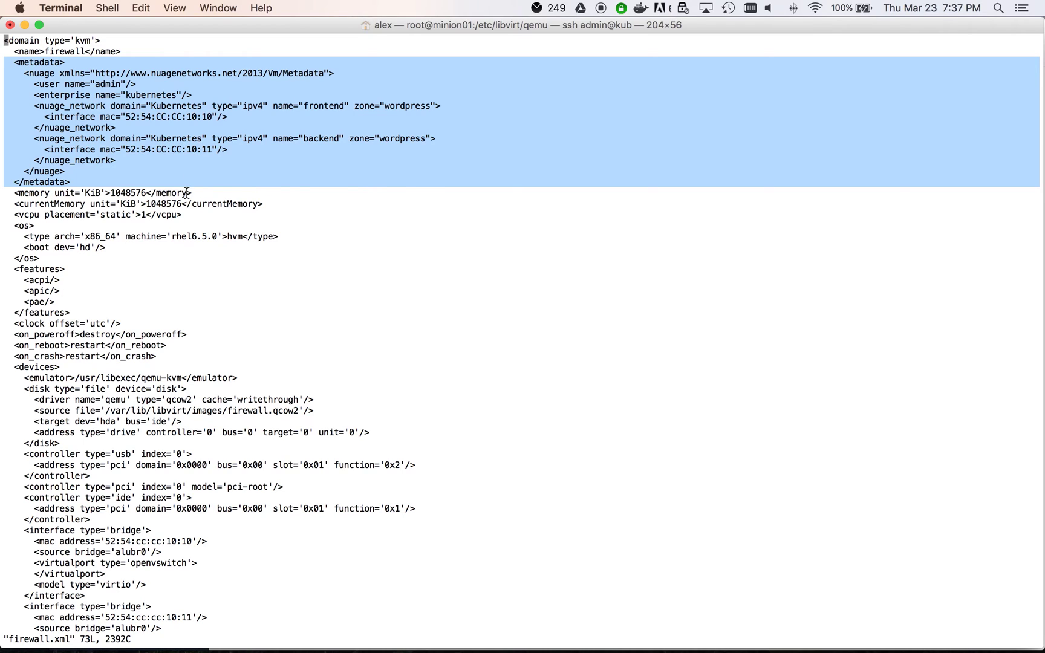
pyautogui.click(194, 169)
pyautogui.press('Down')
pyautogui.press('Down')
pyautogui.press('Down')
pyautogui.press('Down')
pyautogui.press('Down')
pyautogui.press('Down')
pyautogui.press('Down')
pyautogui.press('Down')
pyautogui.press('Down')
pyautogui.press('Down')
pyautogui.press('Down')
pyautogui.press('Down')
pyautogui.press('Down')
pyautogui.press('Down')
pyautogui.press('Down')
pyautogui.press('Down')
pyautogui.press('Down')
pyautogui.press('Down')
pyautogui.press('Down')
pyautogui.press('Down')
pyautogui.press('Down')
pyautogui.press('Down')
pyautogui.press('Down')
pyautogui.press('Down')
pyautogui.press('Down')
pyautogui.press('Down')
pyautogui.press('Down')
pyautogui.press('Down')
pyautogui.press('Down')
pyautogui.press('Down')
pyautogui.press('Down')
pyautogui.press('Down')
pyautogui.press('Down')
pyautogui.press('Down')
pyautogui.press('Down')
pyautogui.press('Down')
pyautogui.press('Down')
pyautogui.press('Down')
pyautogui.press('Down')
pyautogui.press('Down')
pyautogui.press('Down')
pyautogui.press('Down')
pyautogui.press('Down')
pyautogui.press('Down')
pyautogui.press('Down')
pyautogui.press('Down')
pyautogui.press('Down')
pyautogui.press('Down')
pyautogui.press('Down')
pyautogui.press('Down')
pyautogui.press('Down')
pyautogui.press('Down')
pyautogui.press('Down')
pyautogui.press('Down')
pyautogui.press('Down')
pyautogui.press('Down')
pyautogui.press('Down')
pyautogui.press('Down')
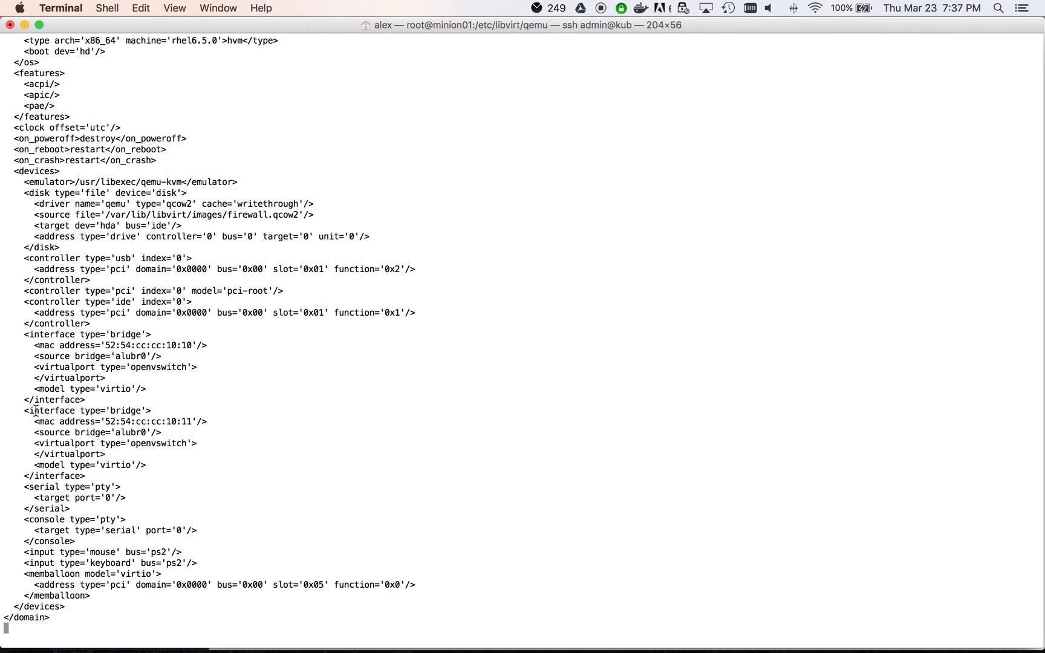
pyautogui.moveTo(8, 334); pyautogui.dragTo(186, 473)
# Step: Quit vi with :wq and register the VM with virsh define firewall.xml
pyautogui.press('Escape')
pyautogui.click(6, 617)
pyautogui.write(':wq')
pyautogui.press('Return')
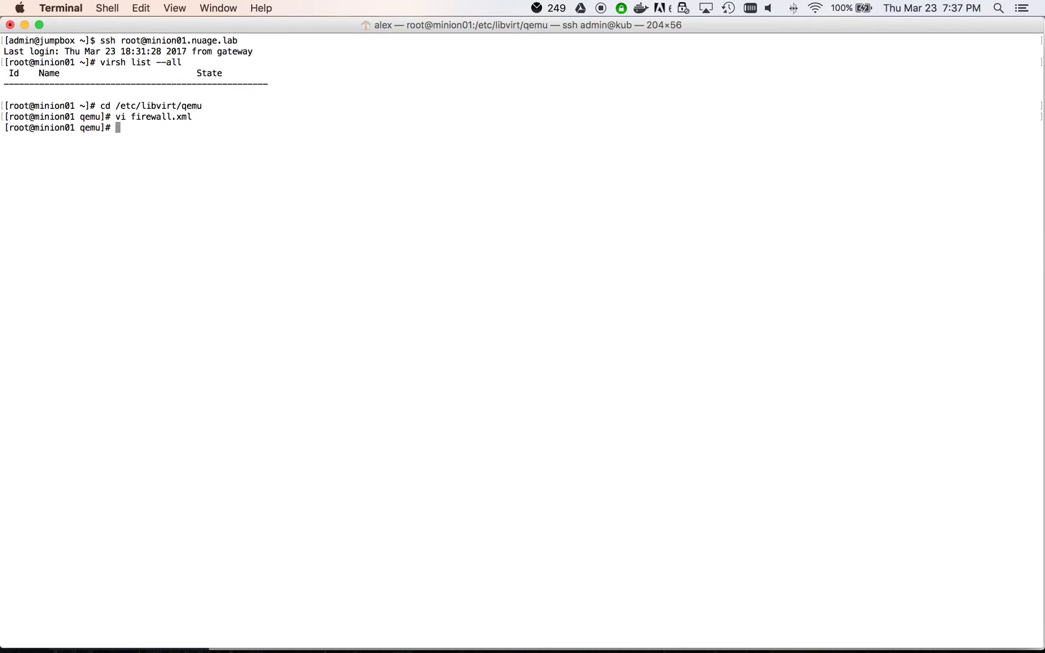
pyautogui.write('virsh define firewall.xml')
pyautogui.press('Return')
# Step: Start the firewall VM and attach to it with virsh console firewall
pyautogui.write('virsh start firewall')
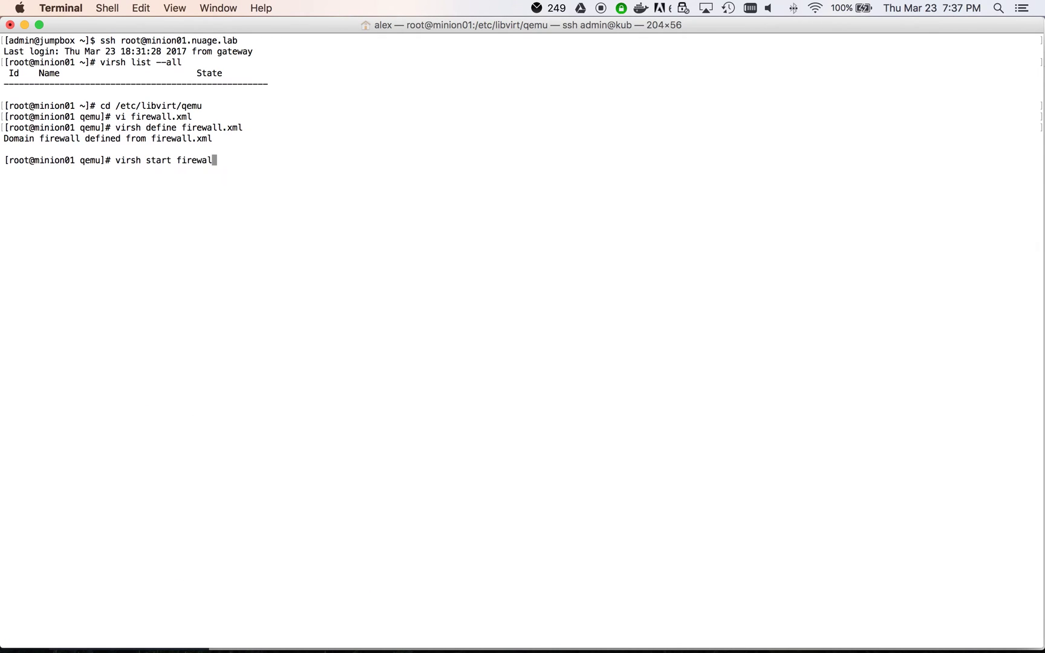
pyautogui.press('BackSpace')
pyautogui.press('BackSpace')
pyautogui.press('BackSpace')
pyautogui.press('BackSpace')
pyautogui.press('BackSpace')
pyautogui.press('BackSpace')
pyautogui.press('BackSpace')
pyautogui.press('BackSpace')
pyautogui.press('BackSpace')
pyautogui.press('BackSpace')
pyautogui.press('BackSpace')
pyautogui.write('rt firewall')
pyautogui.press('Return')
pyautogui.write('virsh console firewall')
pyautogui.press('Return')
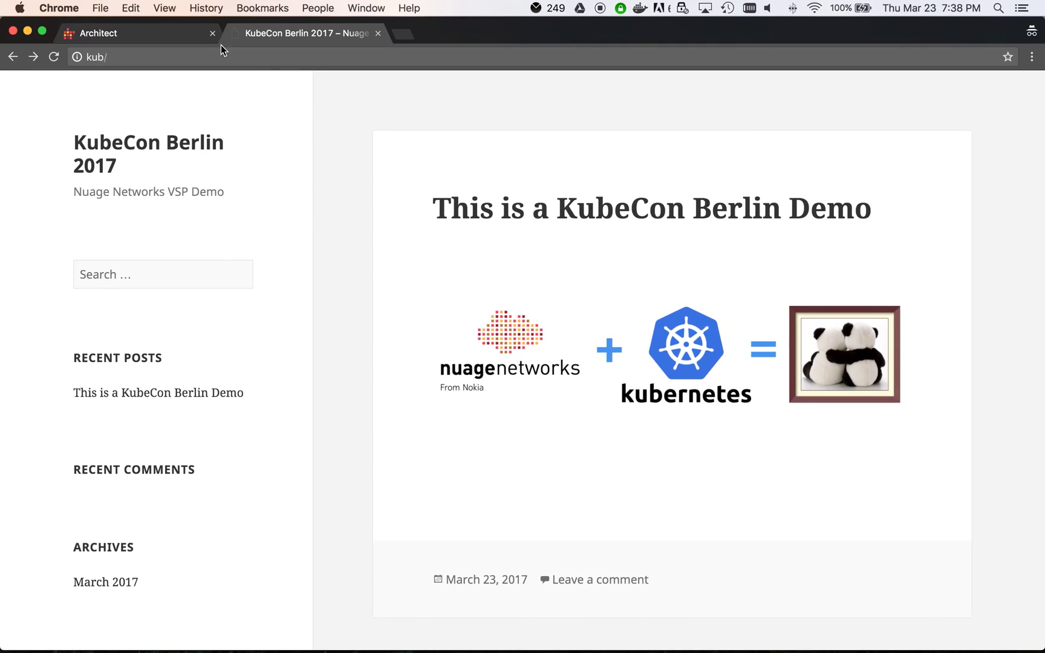
# Step: Inspect the firewall VM's vnet0 and vnet1 interfaces and the vport behind vnet0
pyautogui.click(208, 41)
pyautogui.click(683, 435)
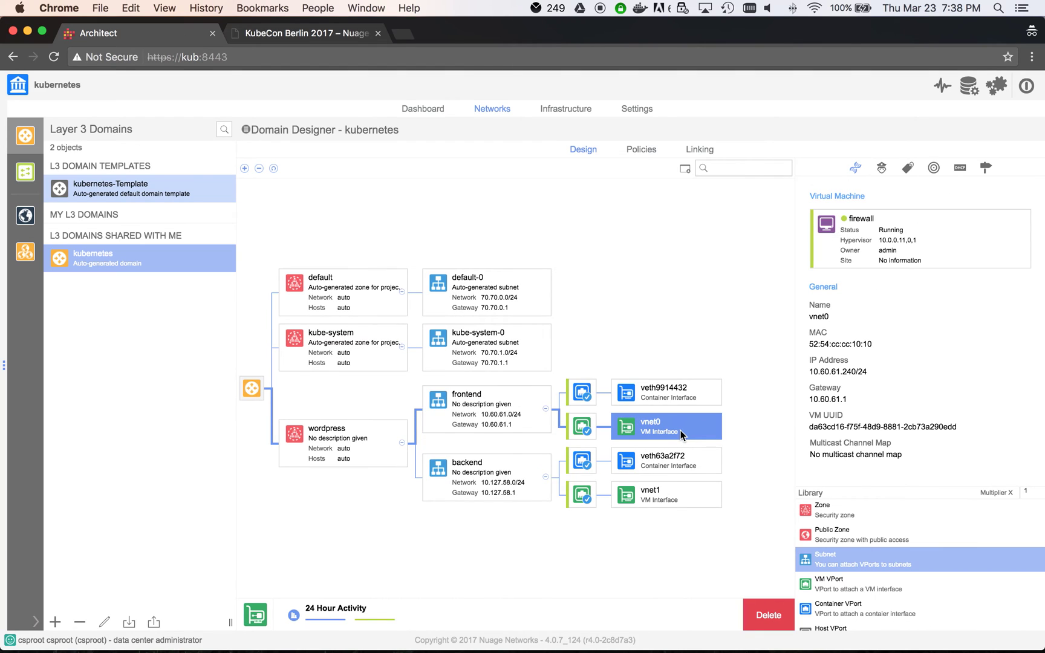
pyautogui.click(659, 501)
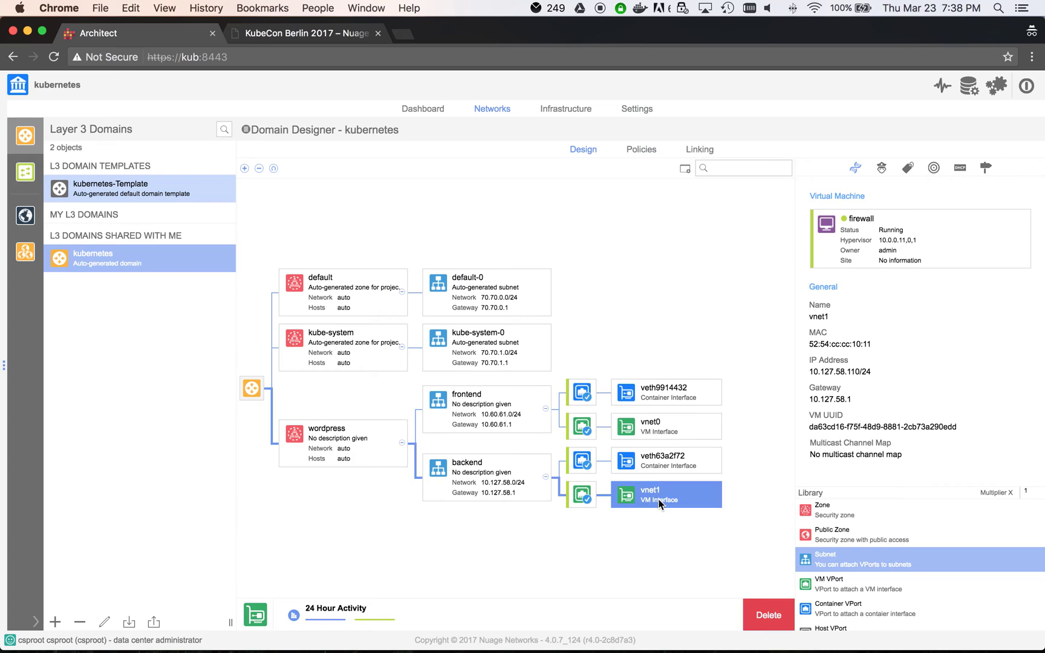
pyautogui.click(582, 428)
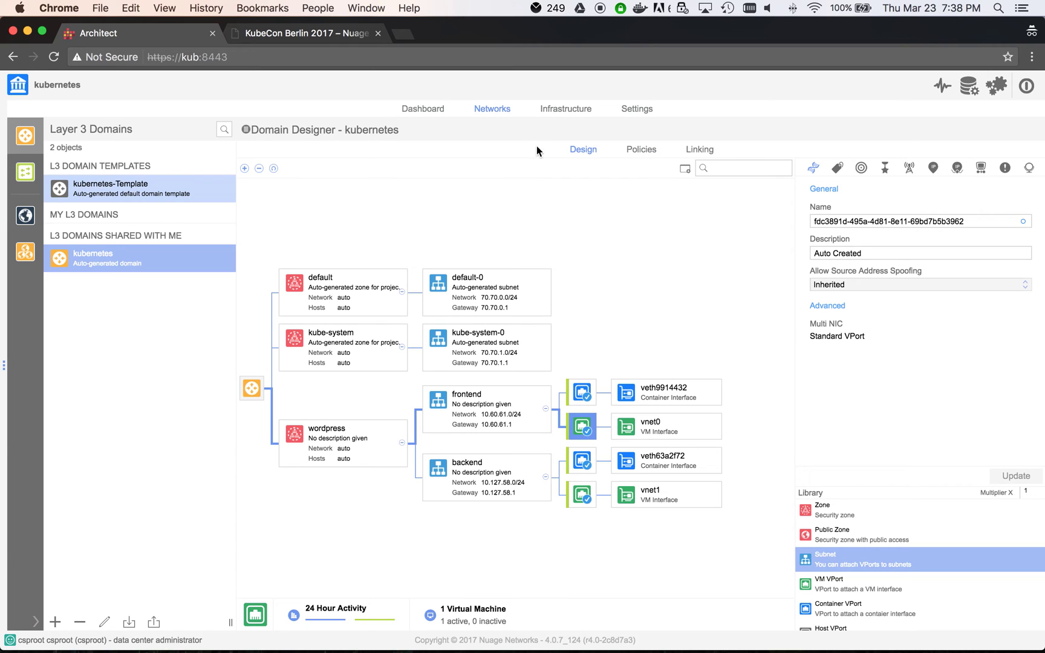
# Step: Attach the firewall VM's frontend vport to the fw_frontend redirection target
pyautogui.click(643, 149)
pyautogui.click(254, 214)
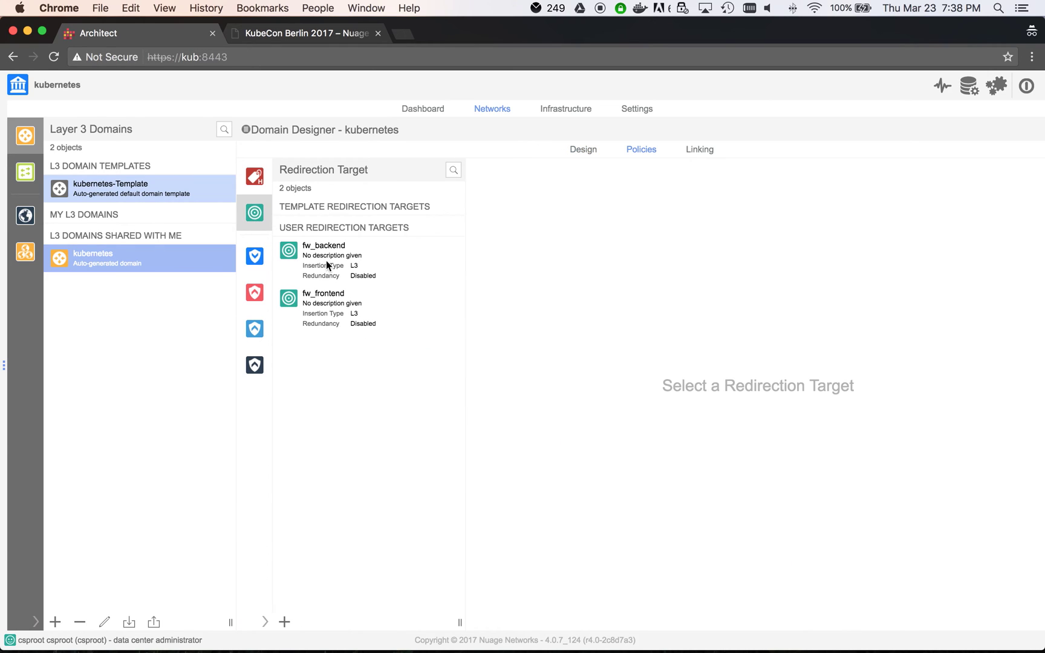
pyautogui.click(330, 305)
pyautogui.click(756, 494)
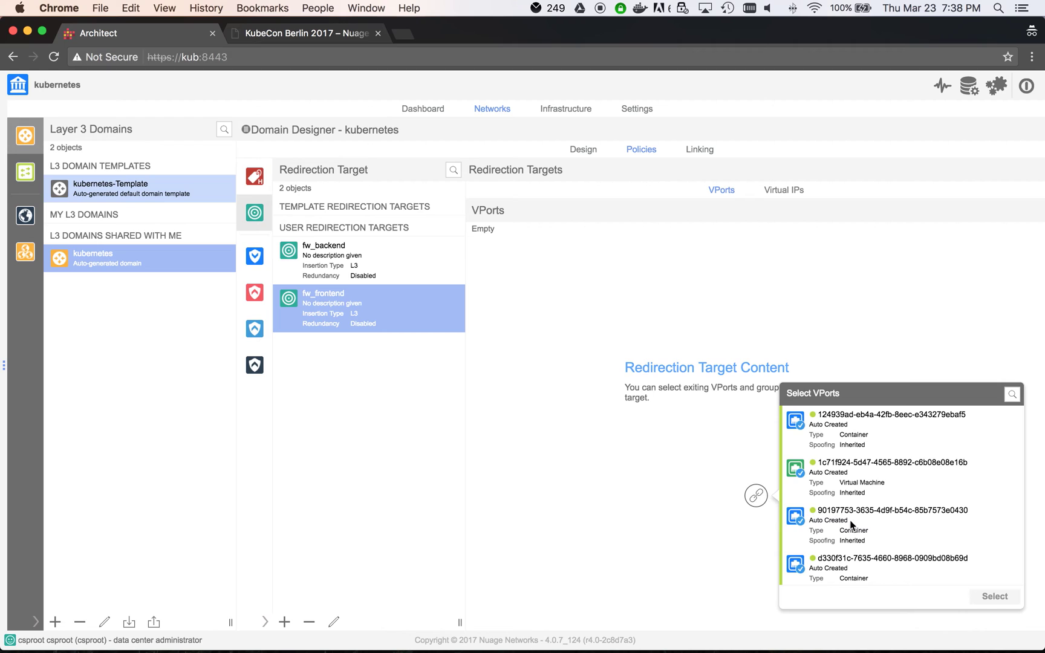
pyautogui.scroll(-2, 855, 527)
pyautogui.click(892, 555)
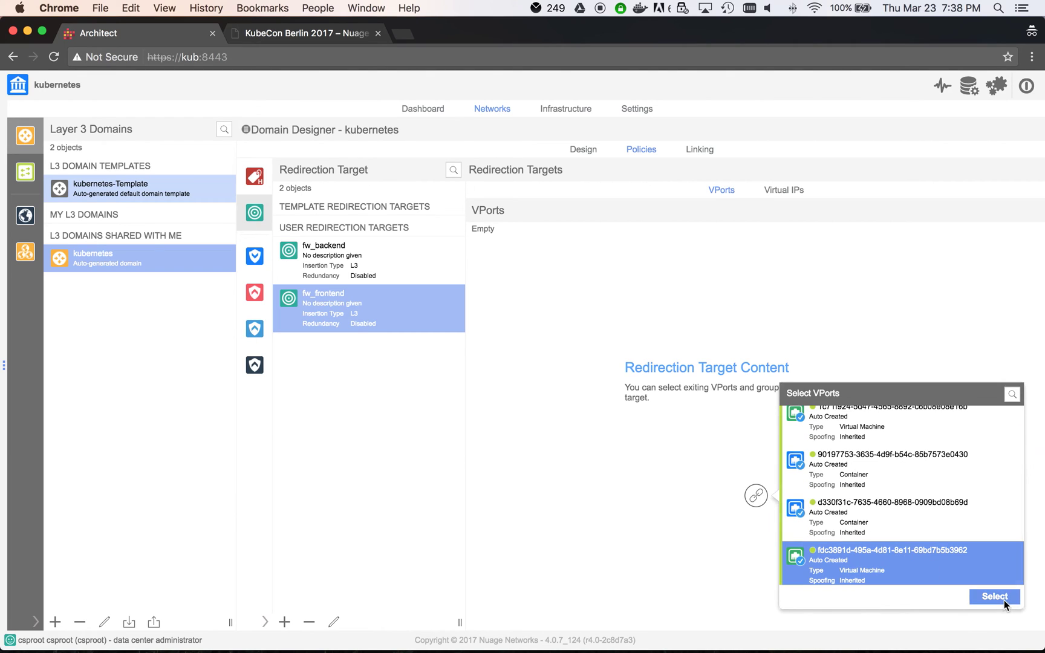
pyautogui.click(1003, 597)
# Step: Attach the firewall VM's backend vport to the fw_backend redirection target
pyautogui.click(756, 494)
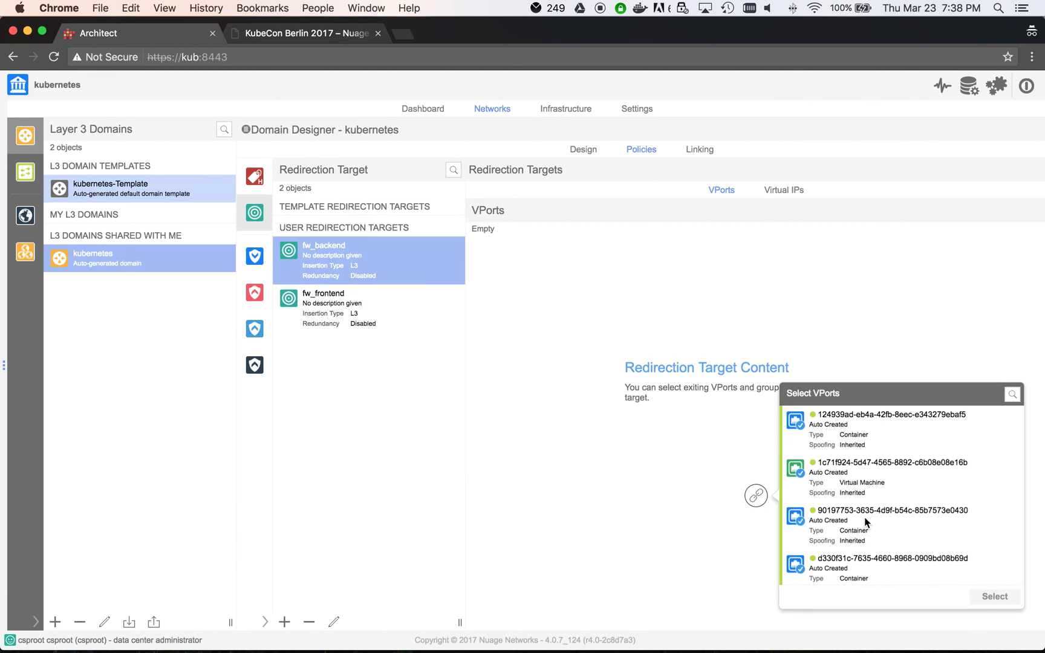
pyautogui.click(885, 473)
pyautogui.scroll(-2, 895, 520)
pyautogui.click(995, 597)
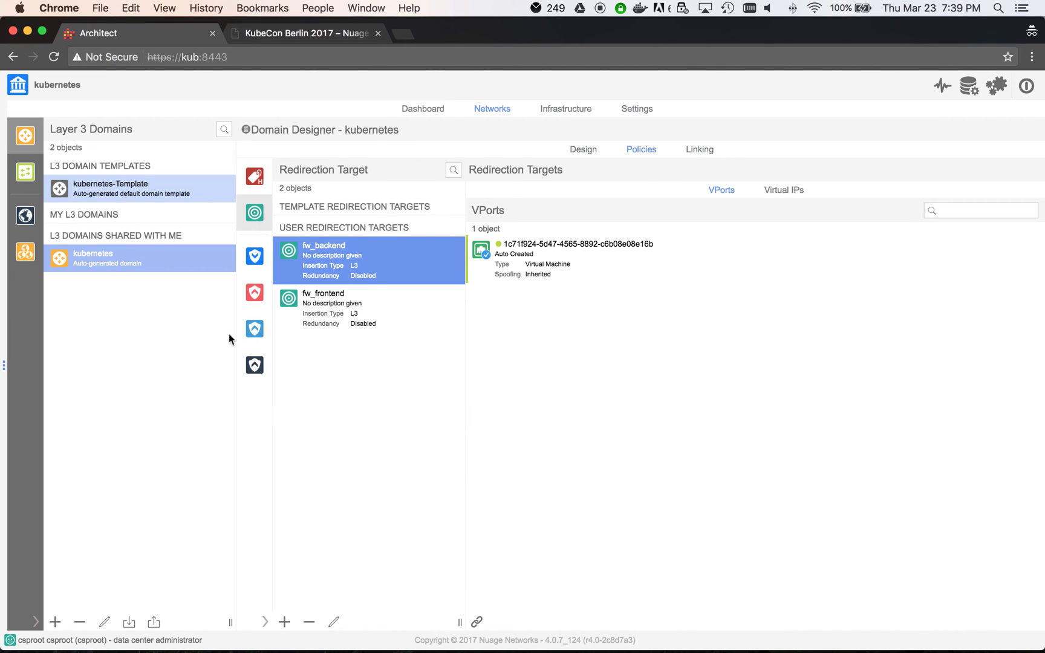
# Step: Create a new forwarding policy named service-chain
pyautogui.click(255, 330)
pyautogui.click(351, 590)
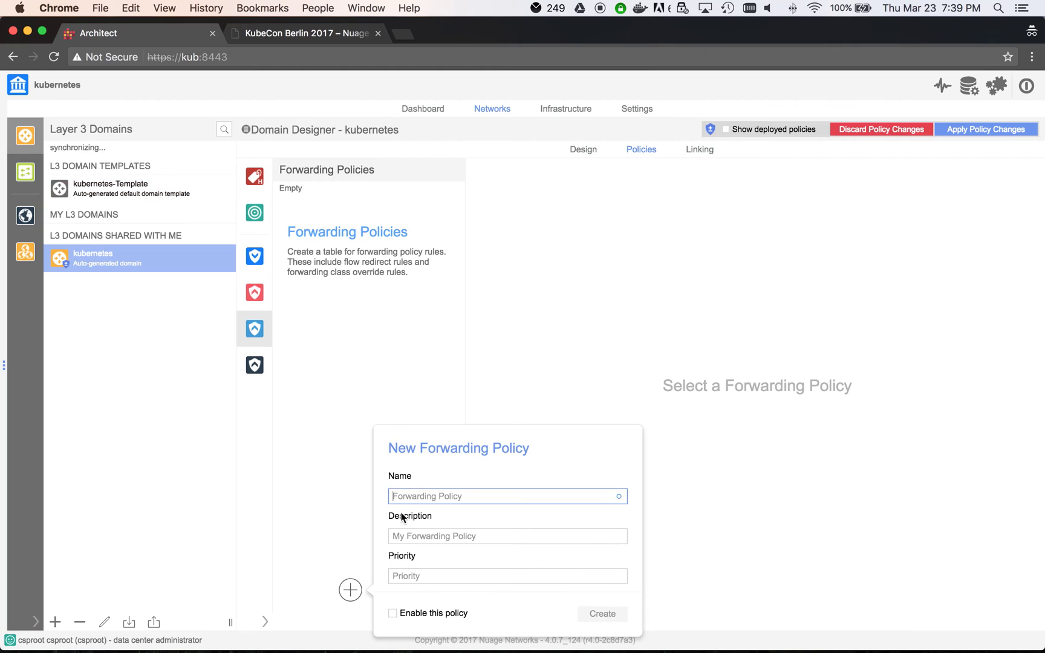
pyautogui.write('front-to-back')
pyautogui.press('Tab')
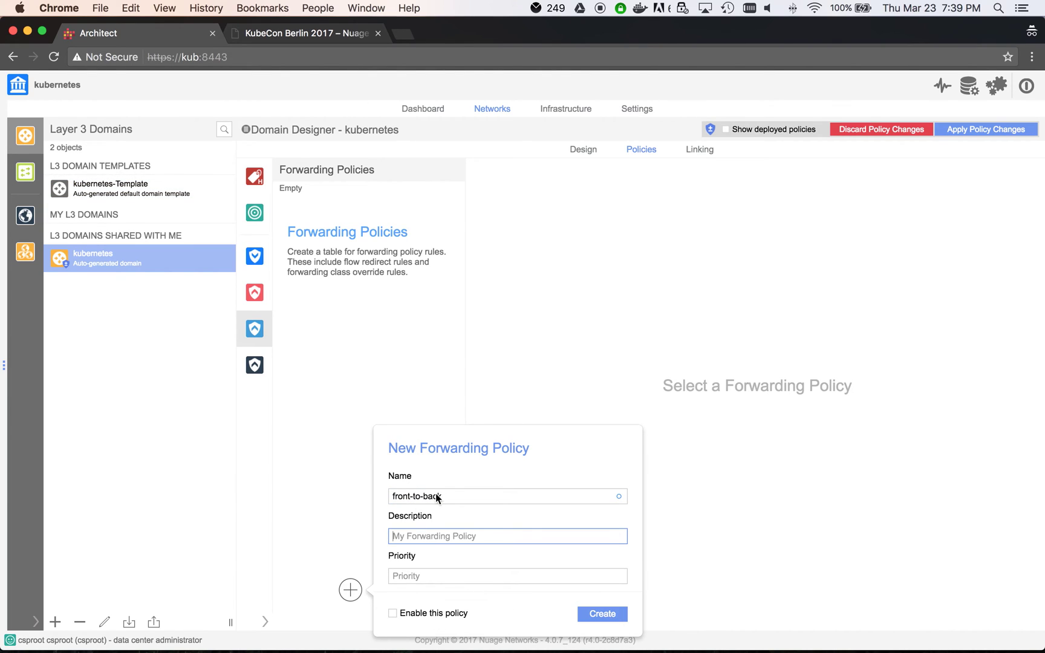
pyautogui.click(441, 497)
pyautogui.press('super+a')
pyautogui.write('service-chain')
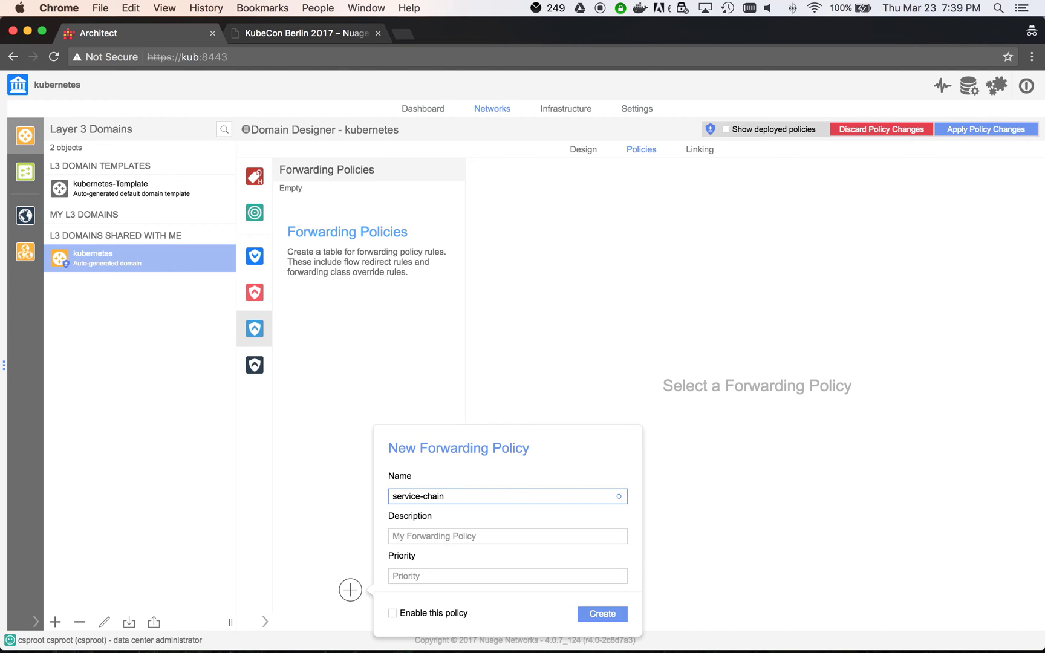
pyautogui.click(607, 616)
# Step: Start a front-to-back entry with the frontend policy group as origin
pyautogui.click(369, 204)
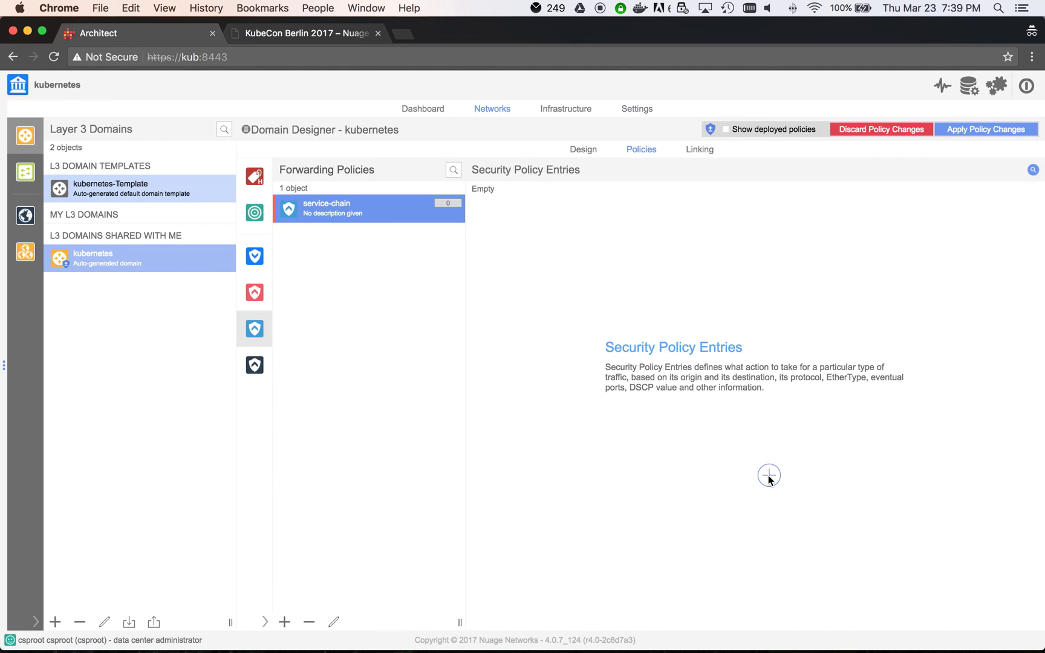
pyautogui.click(769, 475)
pyautogui.write('front-to-back')
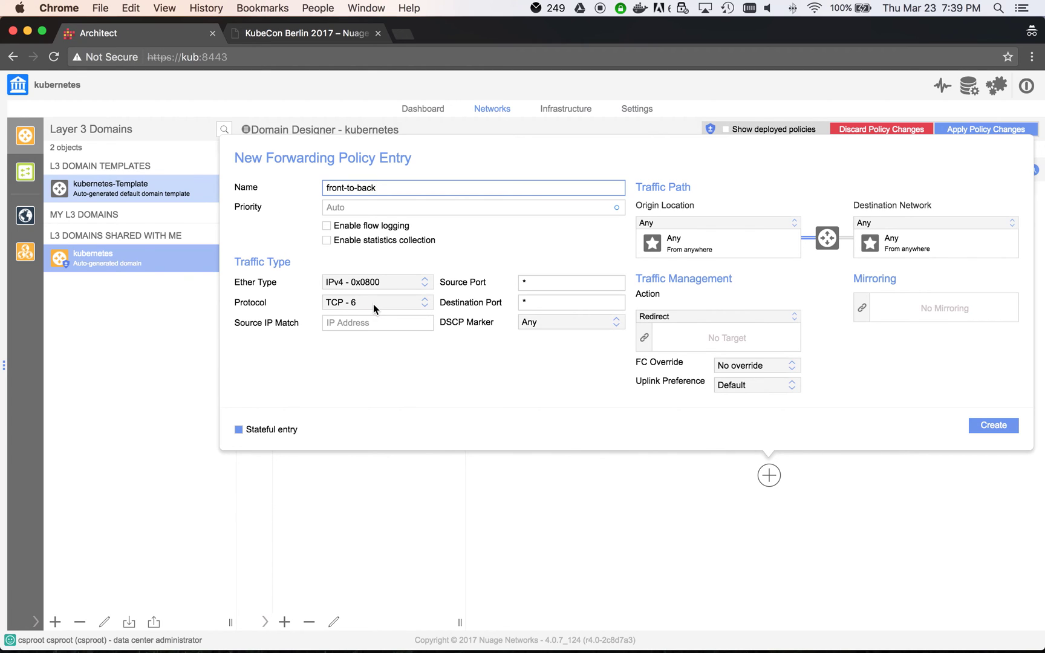
pyautogui.click(678, 222)
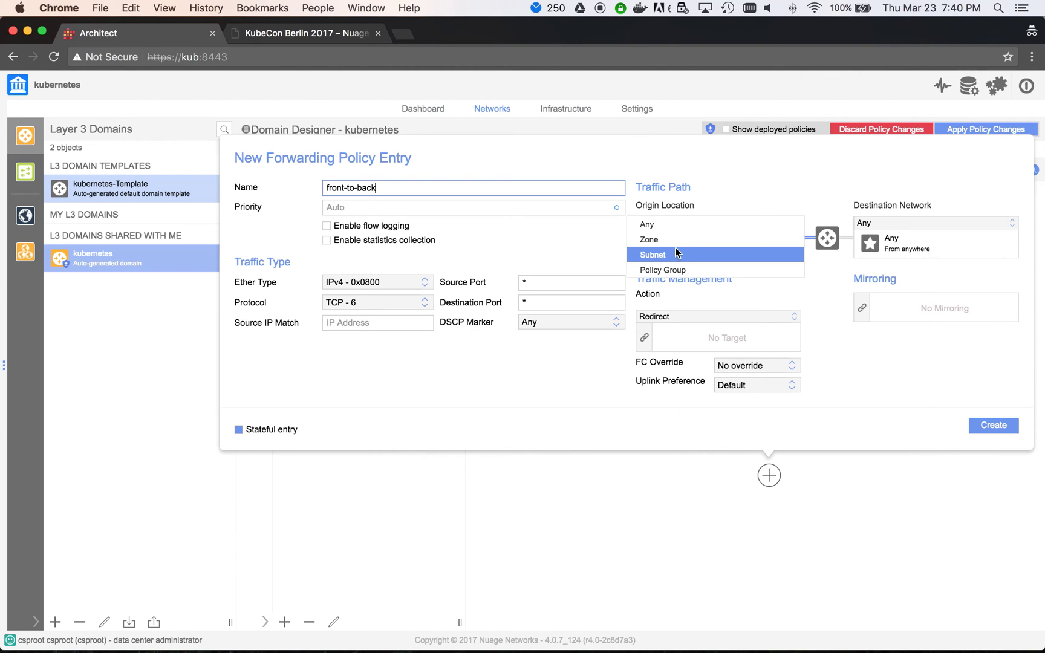
pyautogui.click(663, 270)
pyautogui.click(645, 243)
pyautogui.click(704, 195)
pyautogui.click(876, 343)
# Step: Set backend policy group as destination, redirect via fw_frontend, and create the entry
pyautogui.click(865, 223)
pyautogui.click(887, 351)
pyautogui.click(863, 243)
pyautogui.click(659, 167)
pyautogui.click(839, 344)
pyautogui.click(644, 338)
pyautogui.click(702, 296)
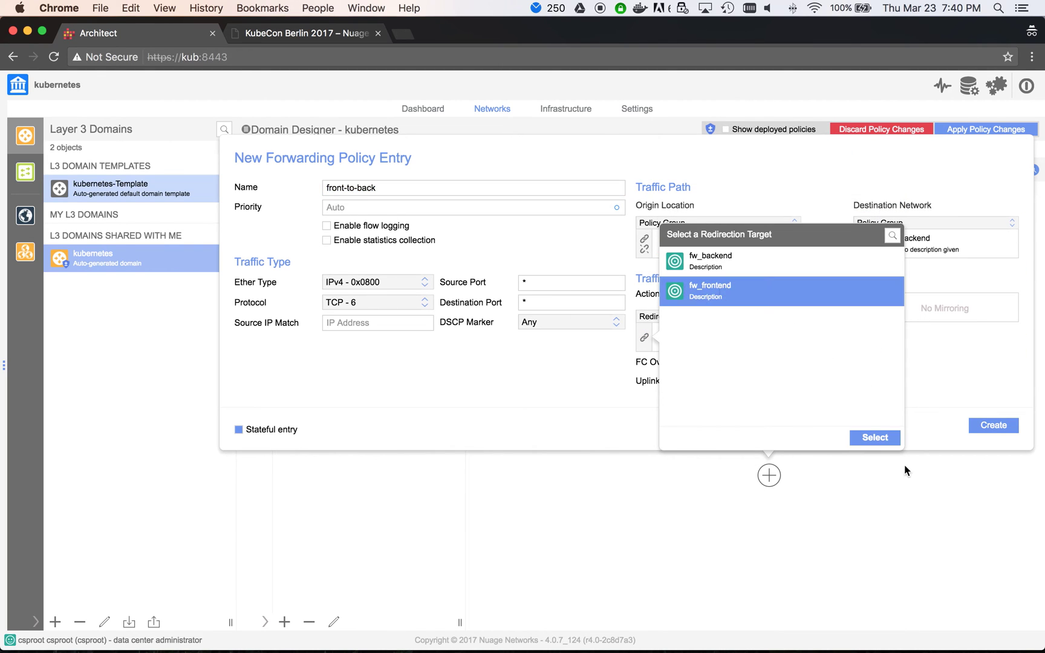
pyautogui.click(875, 436)
pyautogui.click(998, 427)
# Step: Start a back-to-front entry with the backend policy group as origin
pyautogui.click(478, 622)
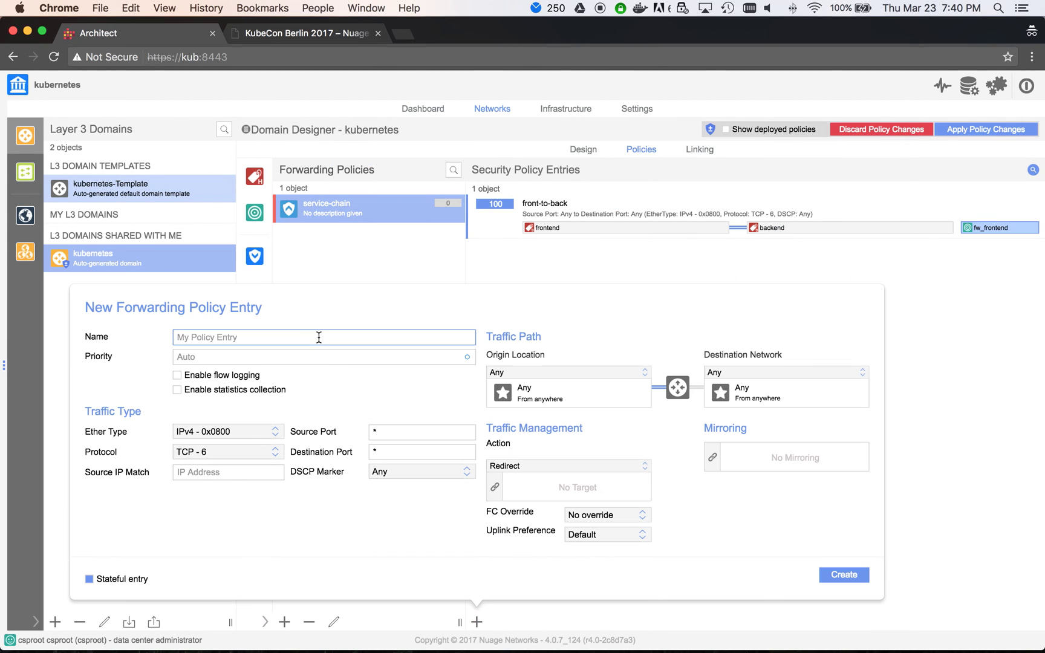
pyautogui.click(319, 337)
pyautogui.write('back-to-front')
pyautogui.click(569, 372)
pyautogui.click(569, 384)
pyautogui.click(579, 394)
pyautogui.click(544, 315)
pyautogui.click(725, 492)
# Step: Set frontend as destination, redirect via fw_backend, create the entry, and apply policy changes
pyautogui.click(787, 372)
pyautogui.click(729, 495)
pyautogui.click(765, 346)
pyautogui.click(946, 494)
pyautogui.click(495, 489)
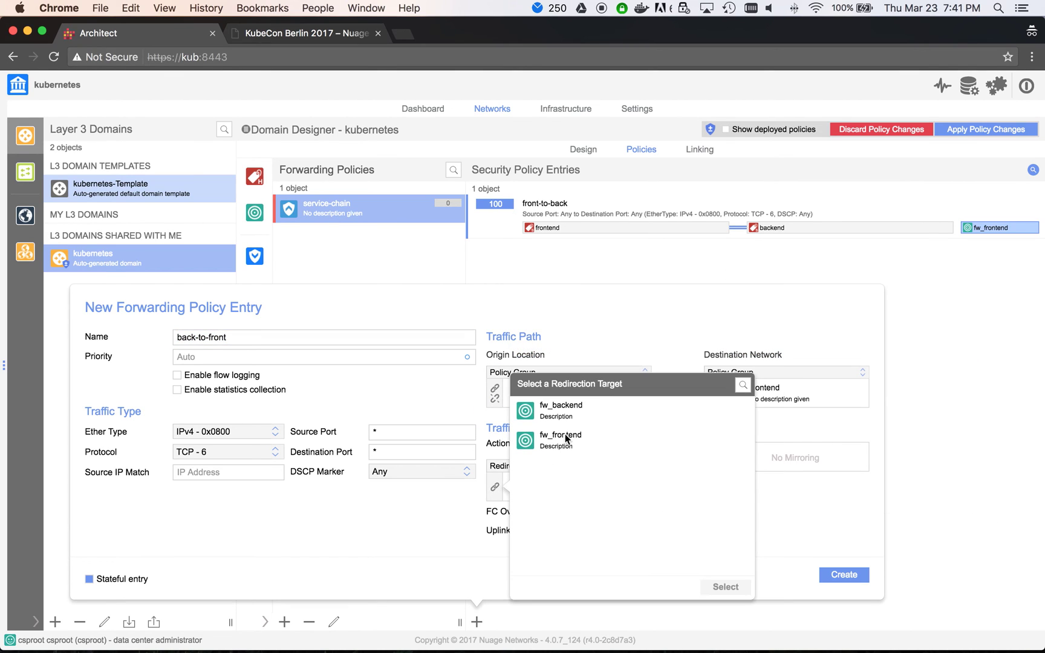
pyautogui.click(566, 409)
pyautogui.click(723, 587)
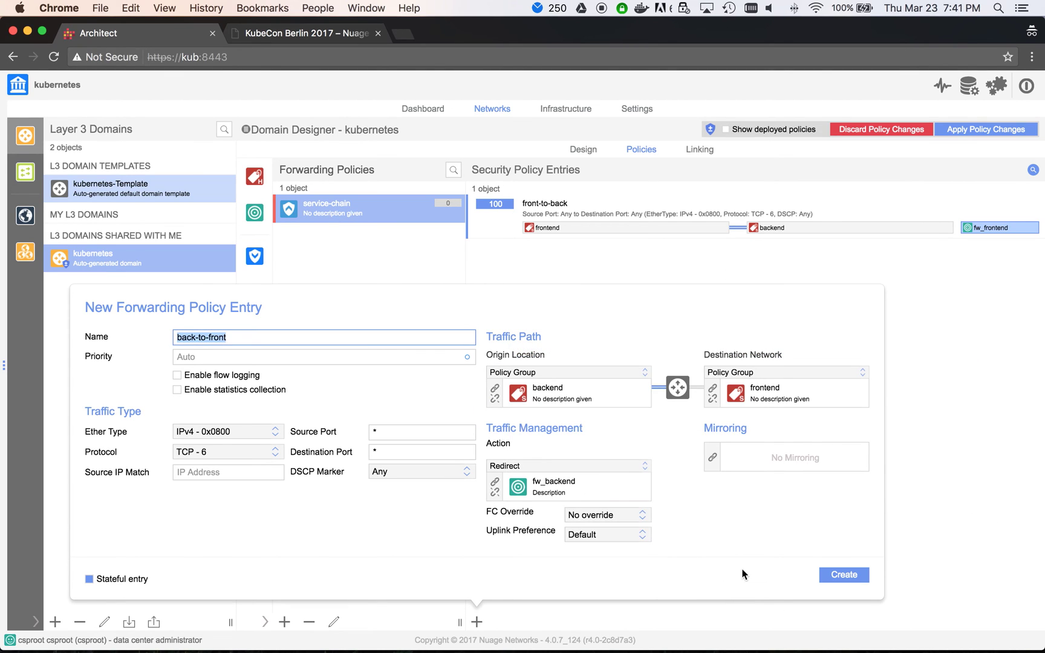
pyautogui.click(849, 575)
pyautogui.click(993, 129)
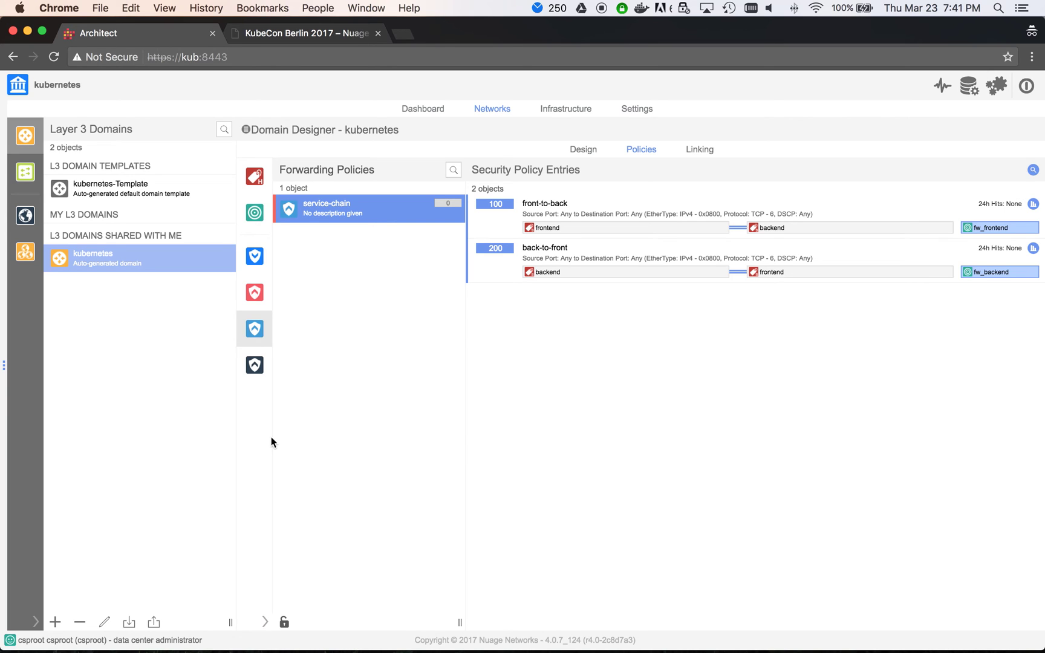
# Step: Log into the VM console as root and list its interfaces with ip a
pyautogui.press('super+Tab')
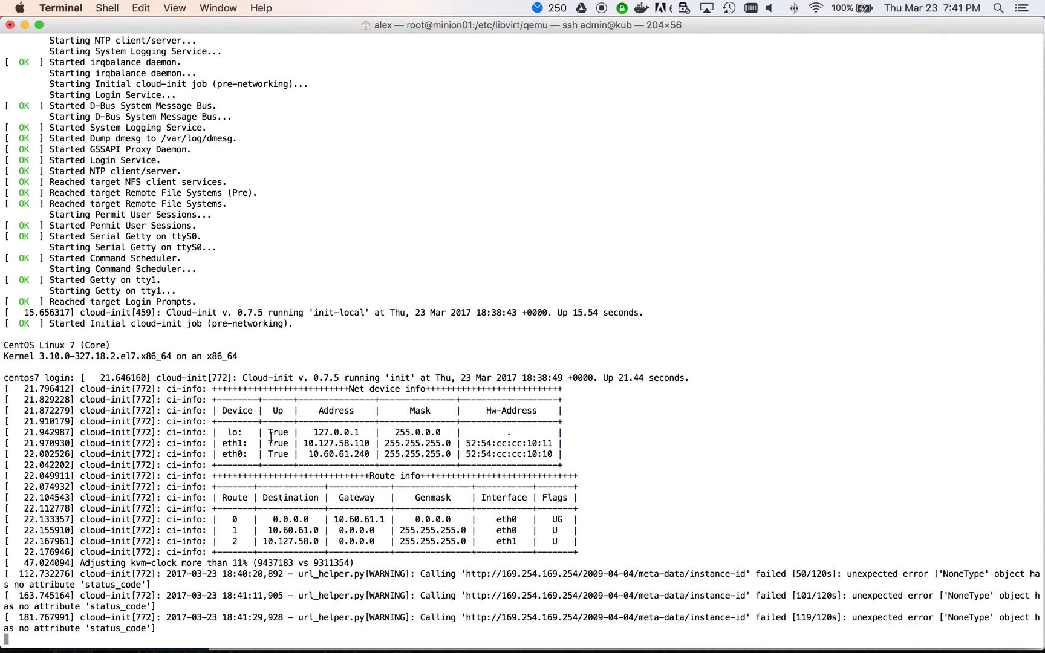
pyautogui.moveTo(271, 438); pyautogui.dragTo(271, 438)
pyautogui.press('Return')
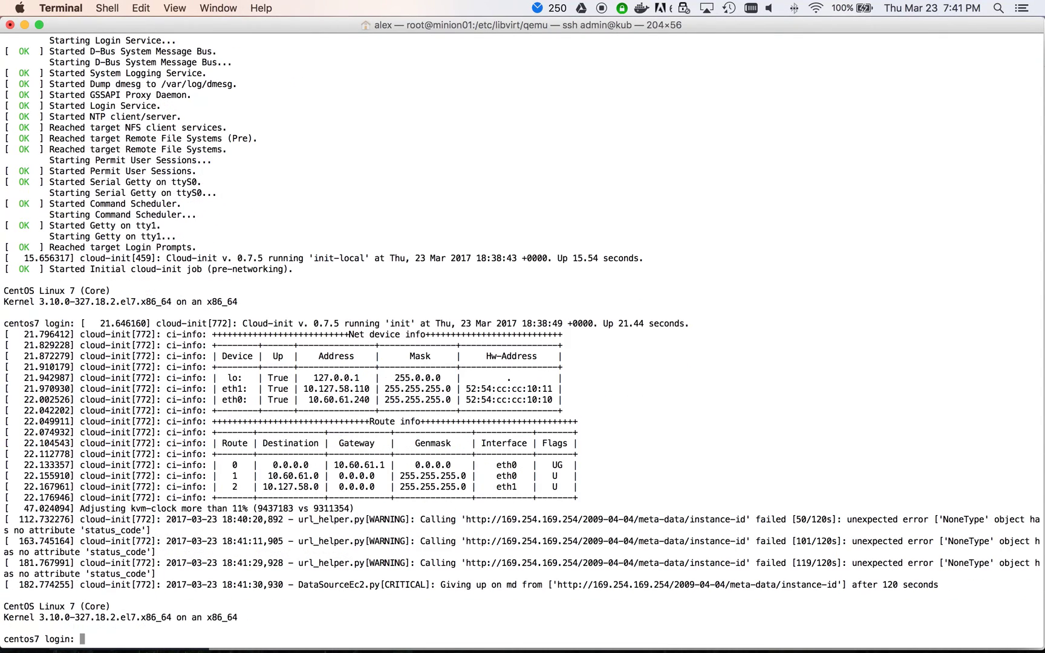
pyautogui.write('root')
pyautogui.press('Return')
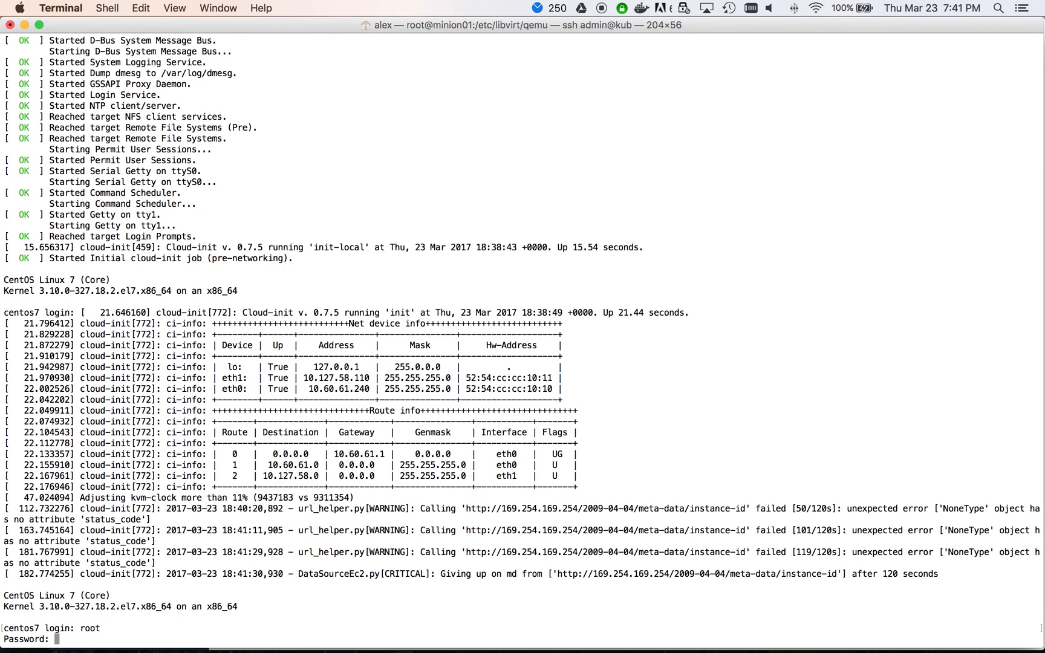
pyautogui.press('Return')
pyautogui.write('ip ')
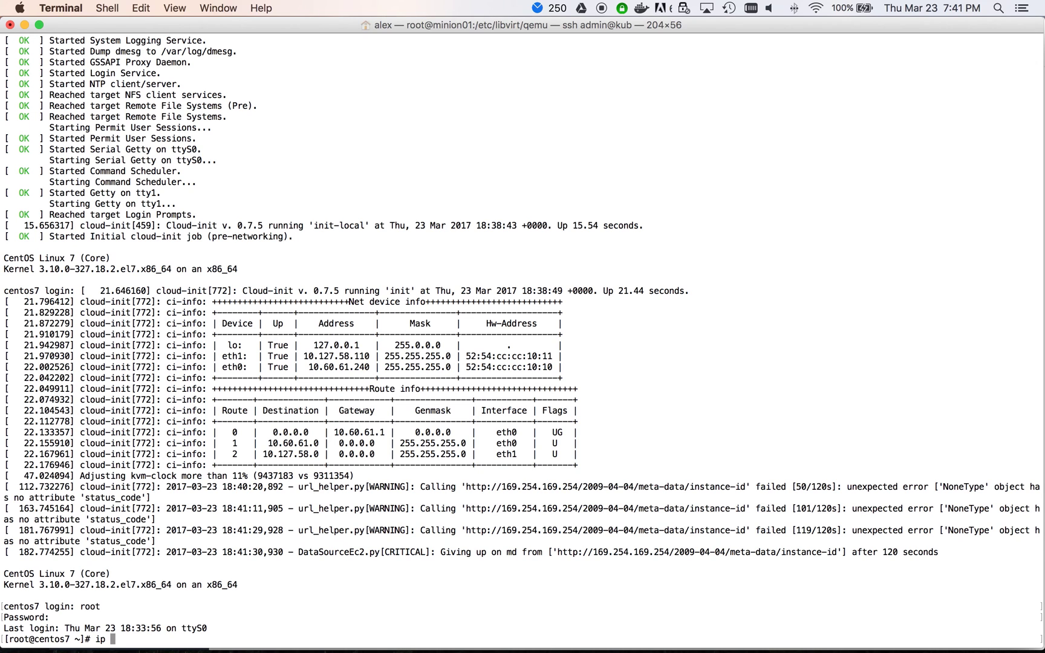
pyautogui.write('a')
pyautogui.press('Return')
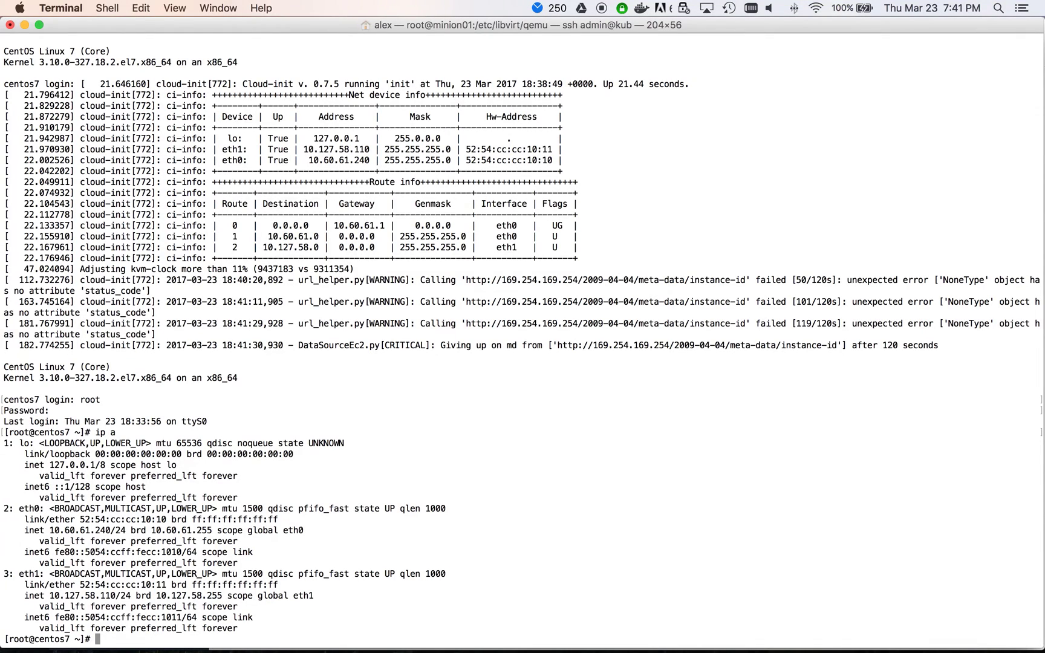
# Step: Start a packet capture with tcpdump -nni eth0 and go back to the browser
pyautogui.write('tcpdump -nni eth0')
pyautogui.press('Return')
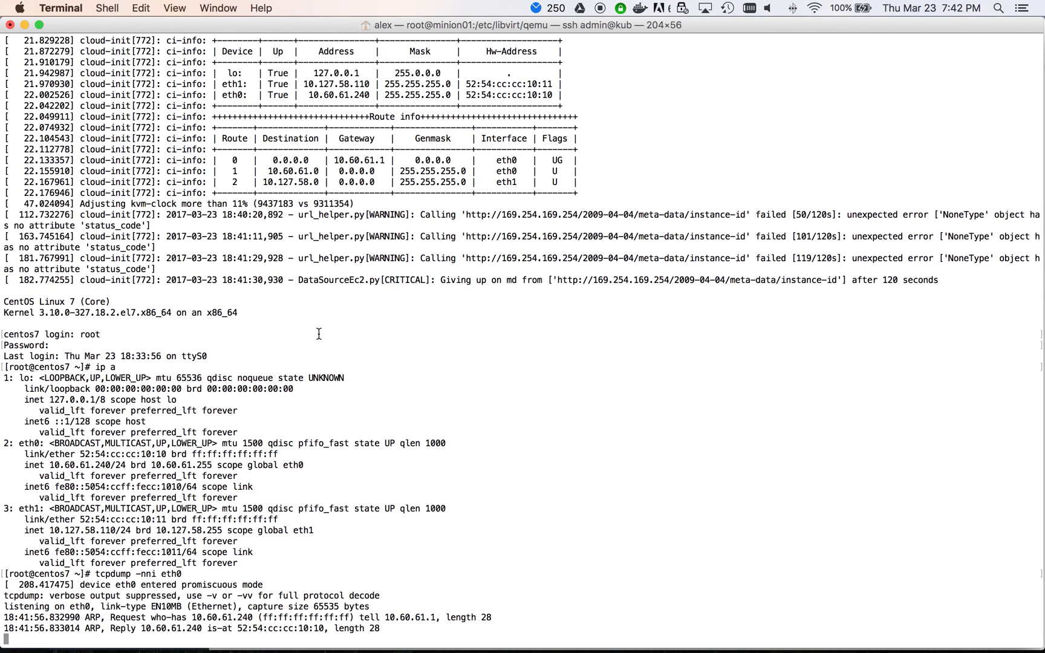
pyautogui.hotkey('ctrl', 'Right')
# Step: Reload the KubeCon Berlin 2017 blog and open its demo post while checking the tcpdump output
pyautogui.click(292, 29)
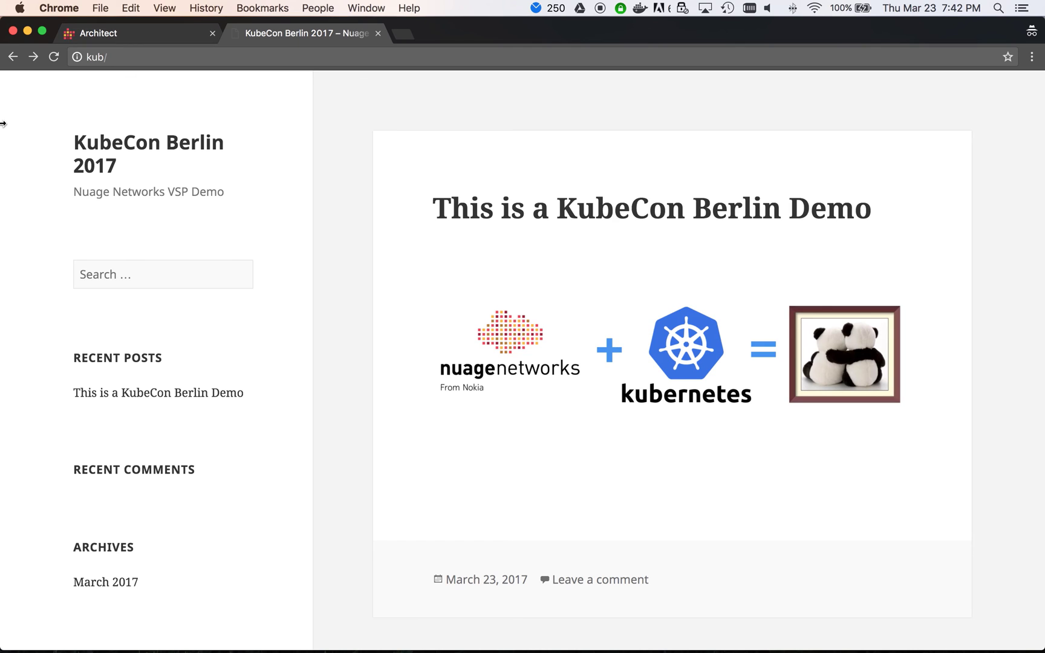
pyautogui.moveTo(1, 124)
pyautogui.mouseDown()
pyautogui.moveTo(10, 123)
pyautogui.moveTo(2, 124)
pyautogui.mouseUp()
pyautogui.click(54, 56)
pyautogui.press('super+Tab')
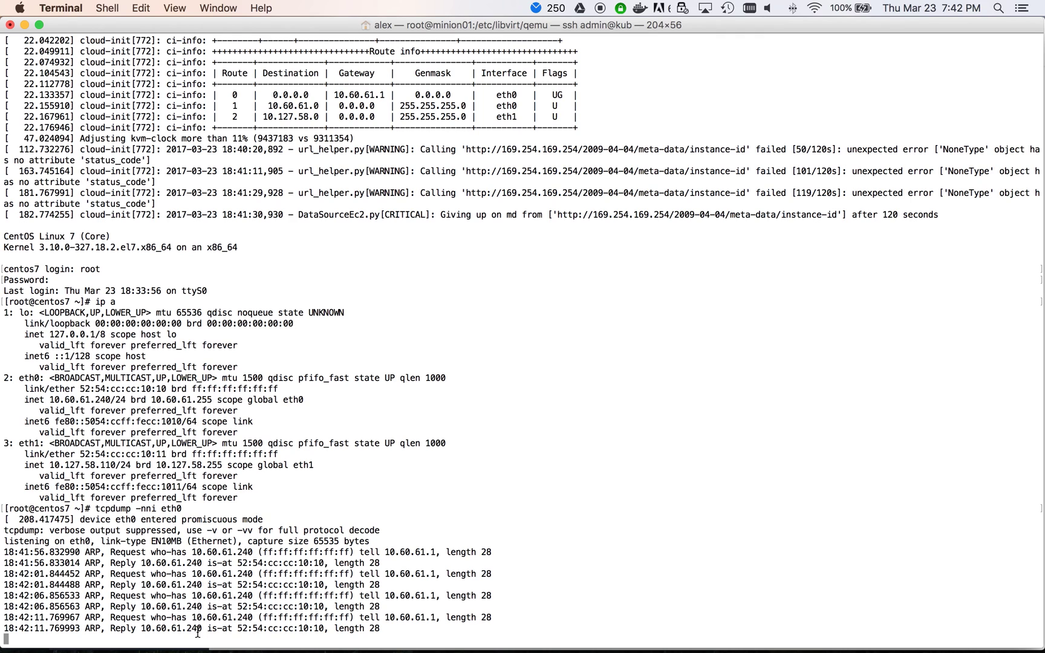
pyautogui.press('super+Tab')
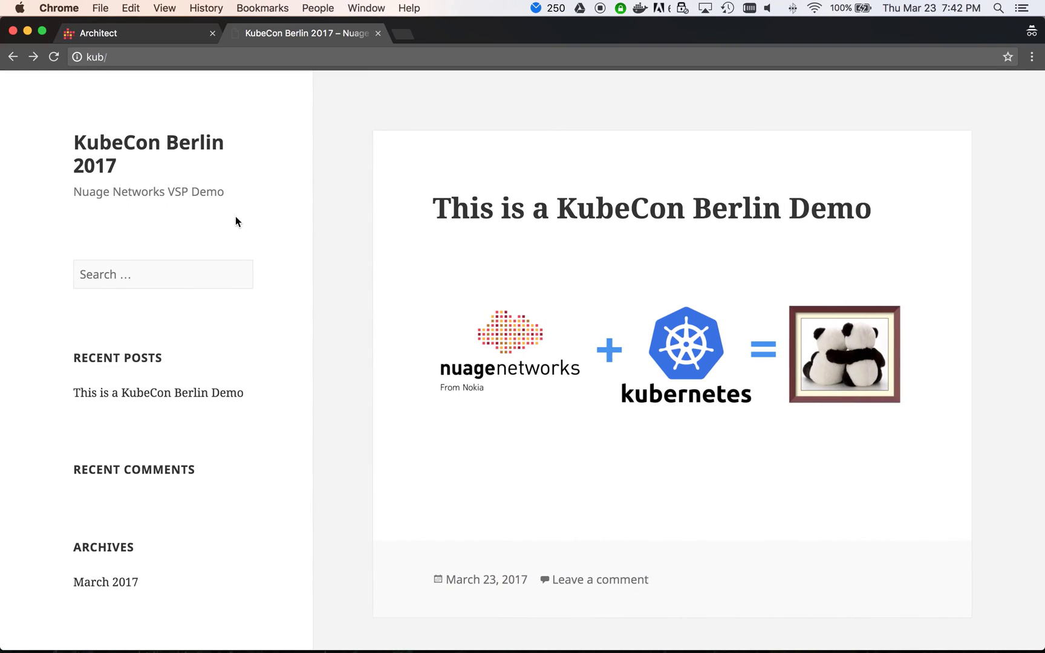
pyautogui.click(569, 209)
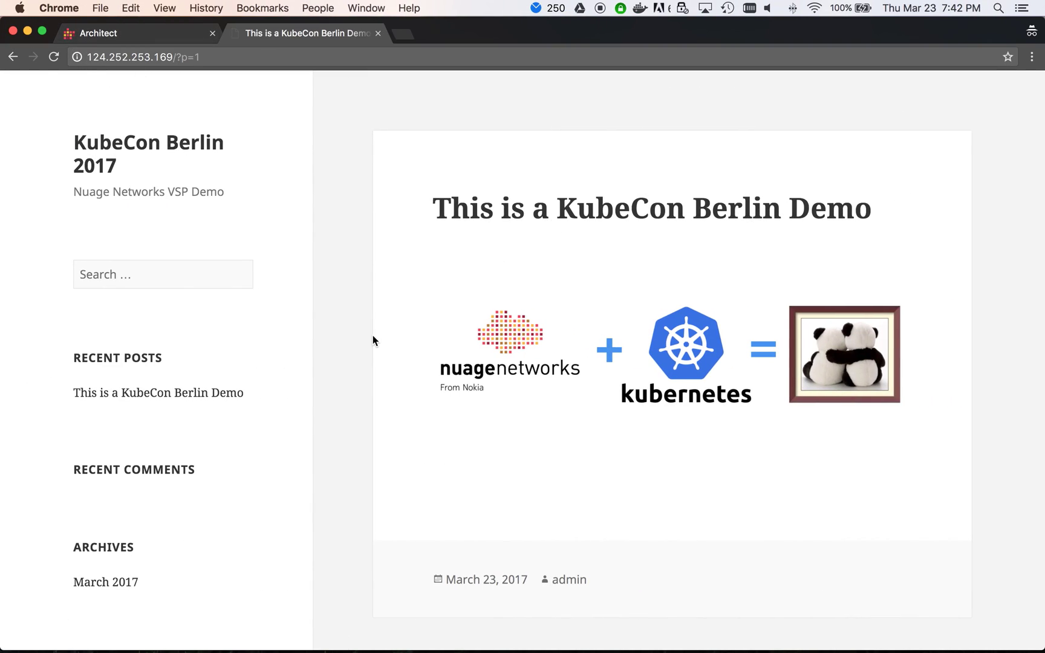
pyautogui.press('super+Tab')
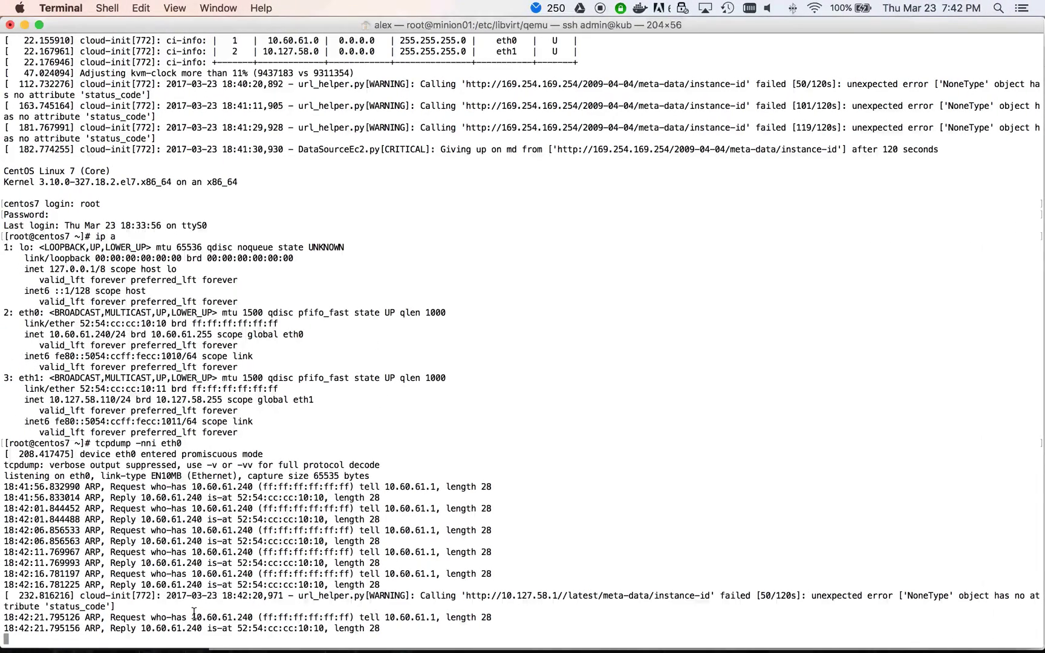
pyautogui.press('super+Tab')
pyautogui.press('super+alt+Left')
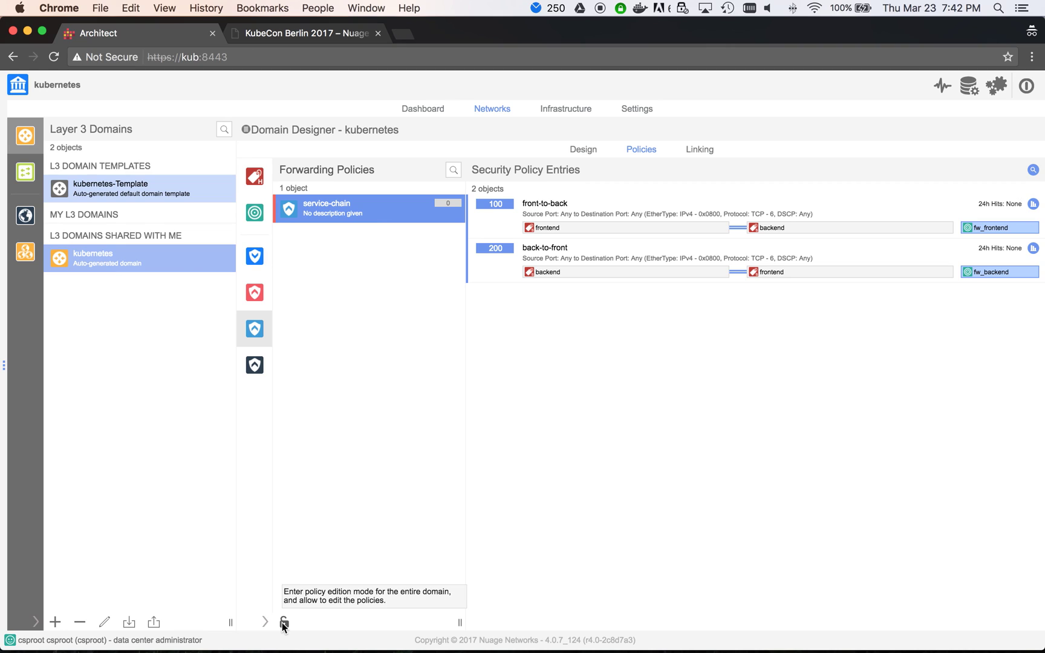
# Step: Tick Enable this policy on the service-chain forwarding policy, update it, and apply changes
pyautogui.click(283, 623)
pyautogui.rightClick(324, 210)
pyautogui.click(347, 236)
pyautogui.click(254, 412)
pyautogui.click(464, 412)
pyautogui.click(965, 129)
pyautogui.press('super+Tab')
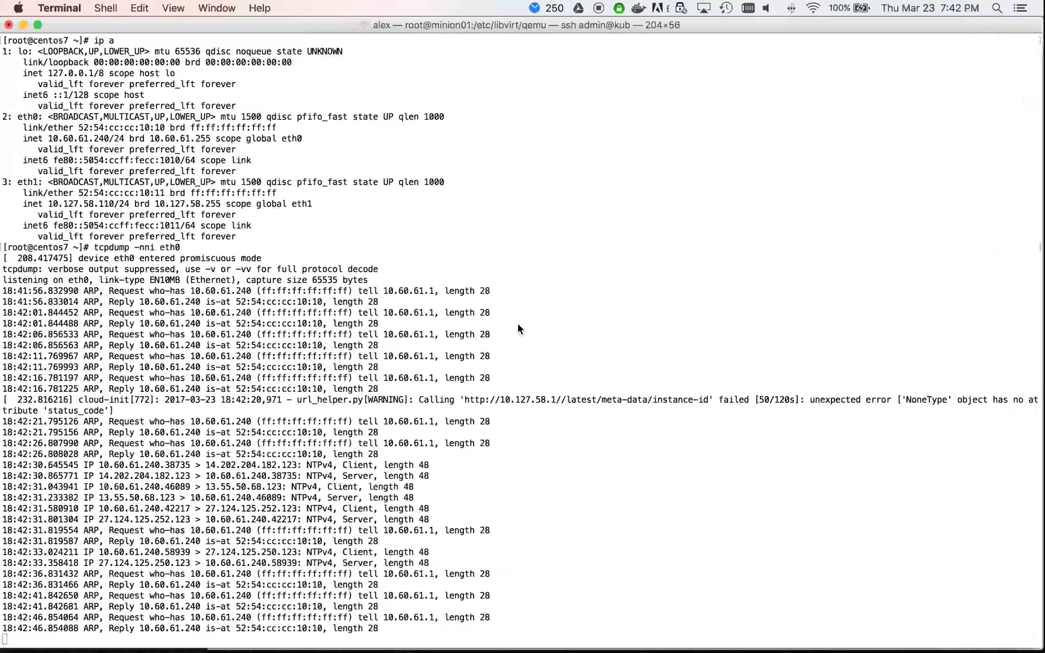
# Step: Reload the KubeCon Berlin 2017 blog, check tcpdump for MySQL packets, then return to its home page
pyautogui.press('super+Tab')
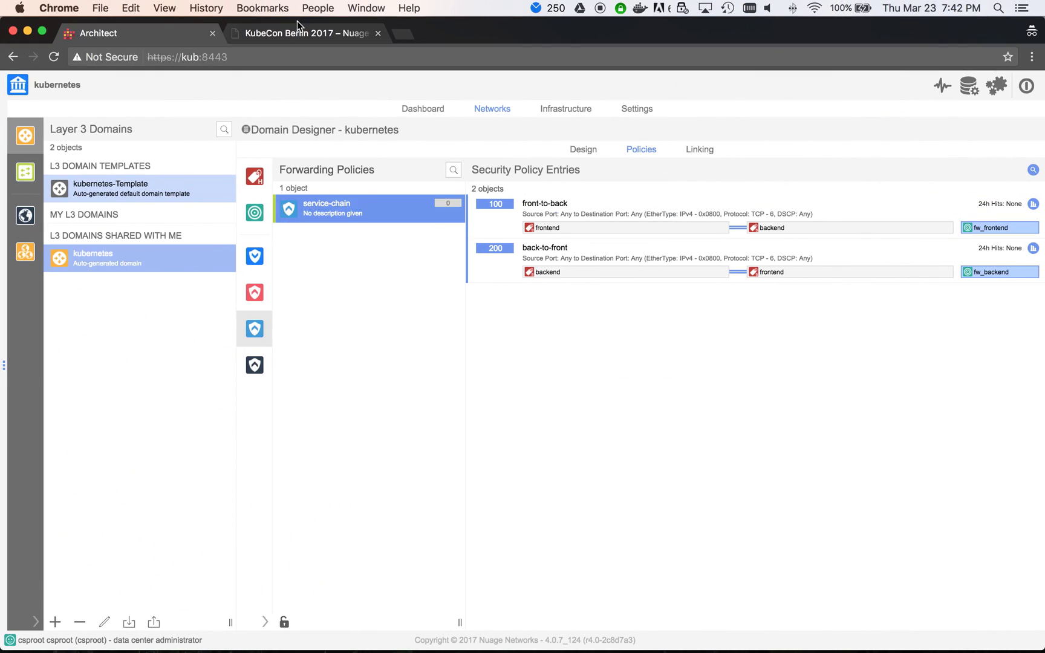
pyautogui.click(299, 32)
pyautogui.press('super+r')
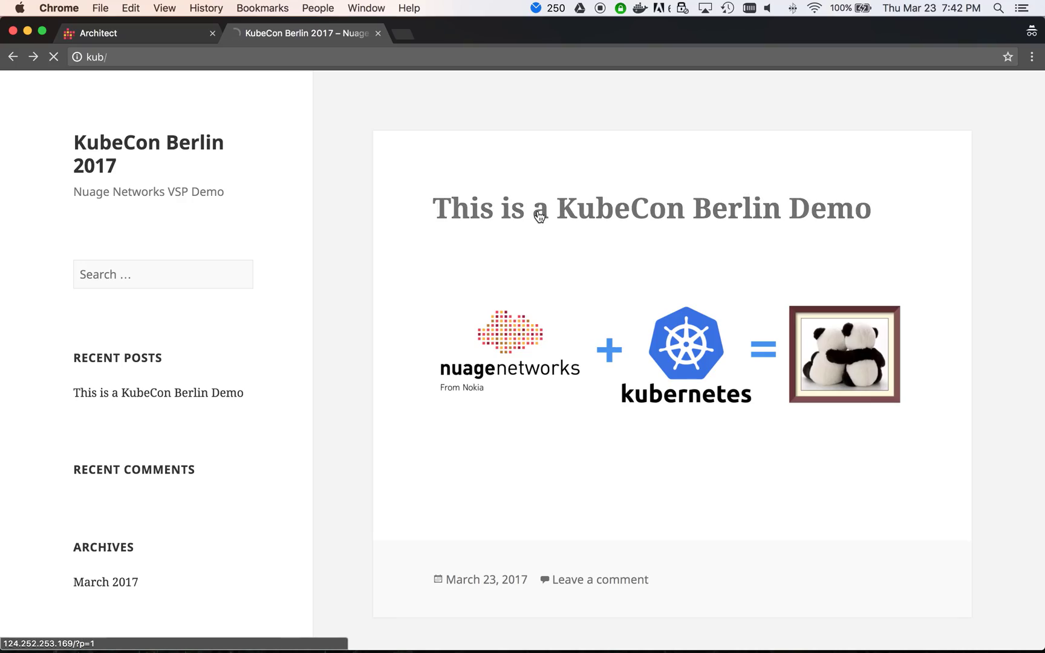
pyautogui.press('super+Tab')
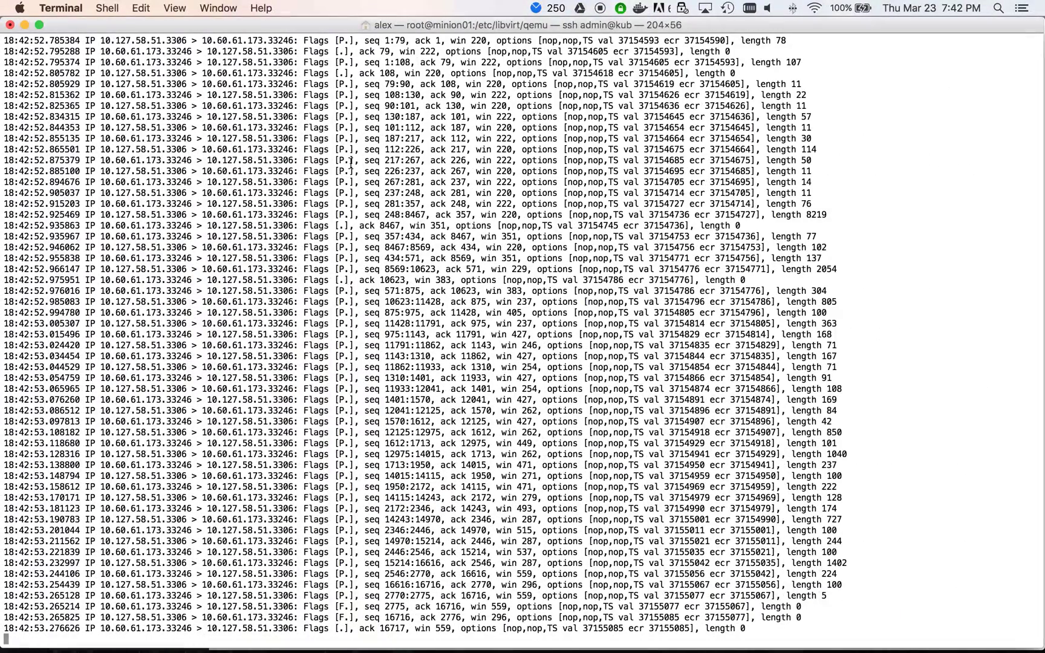
pyautogui.press('super+Tab')
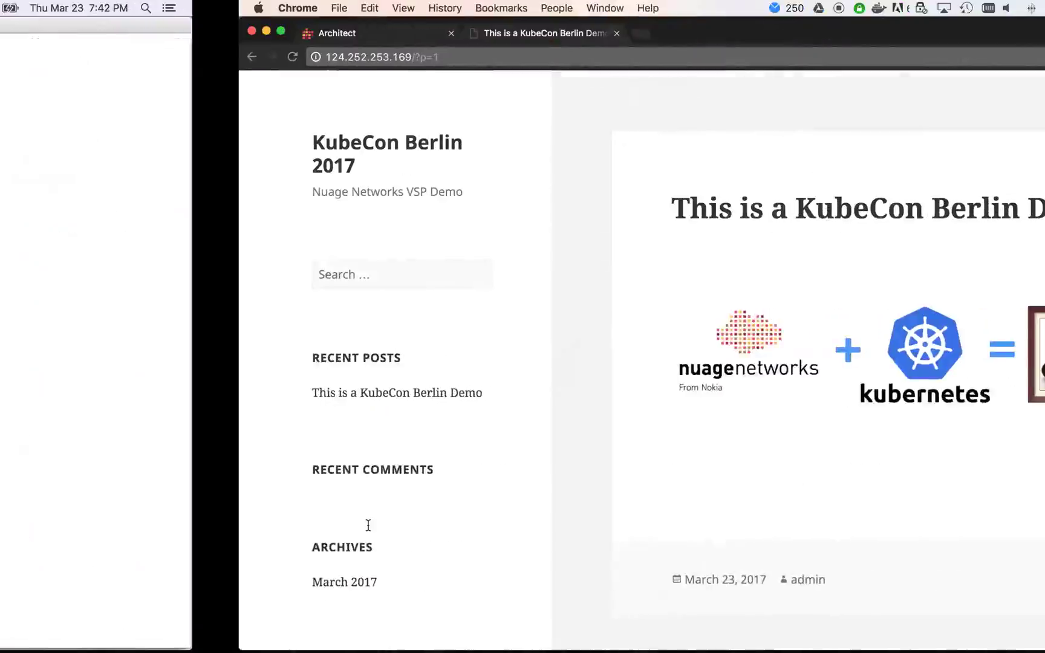
pyautogui.click(141, 153)
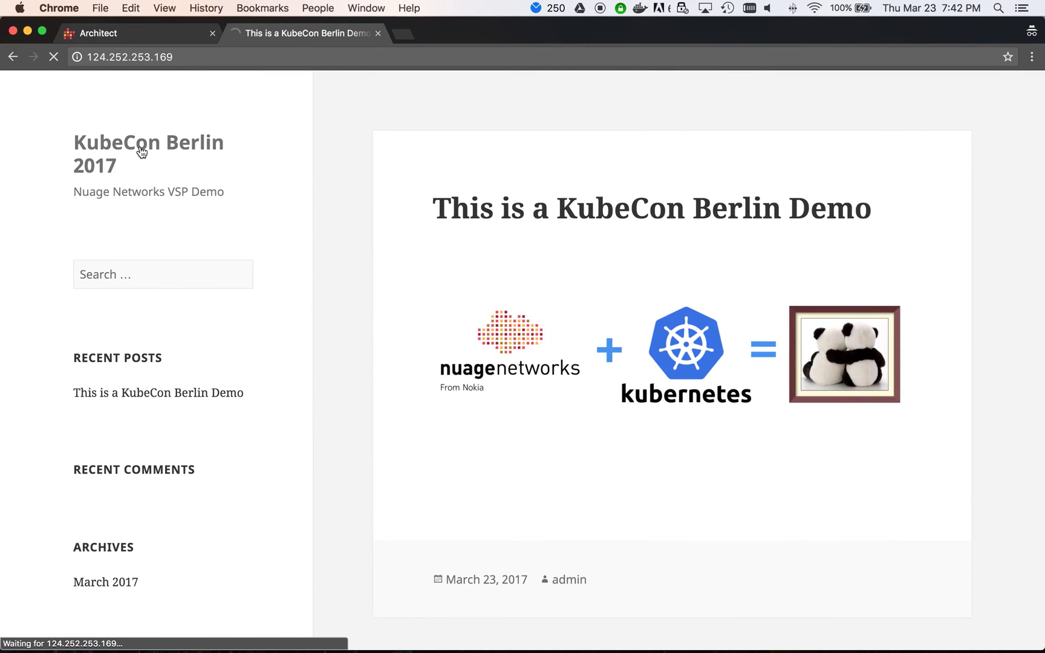
pyautogui.hscroll(-5, 141, 152)
pyautogui.hscroll(-5, 141, 152)
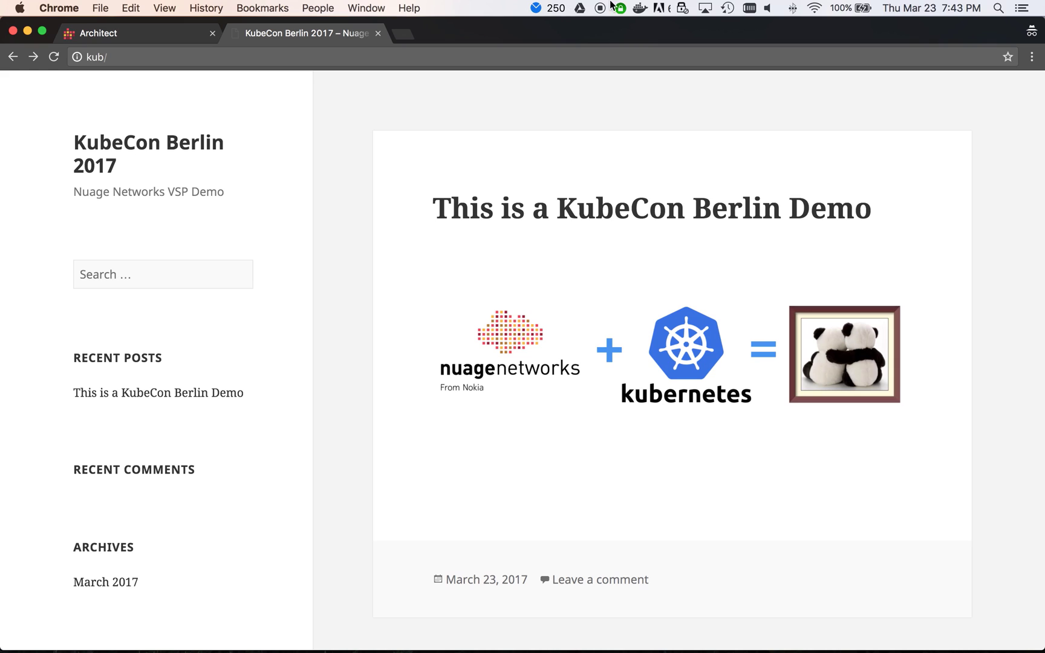